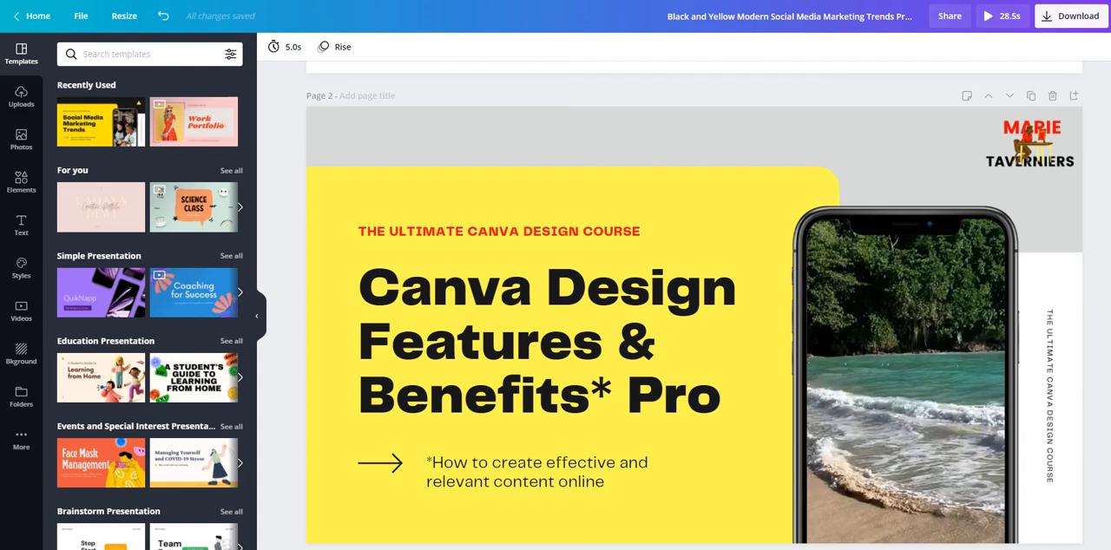
# Look through the existing presentation slides from page 2 to page 5 and return to the blank page 1.
pyautogui.scroll(1, 694, 306)
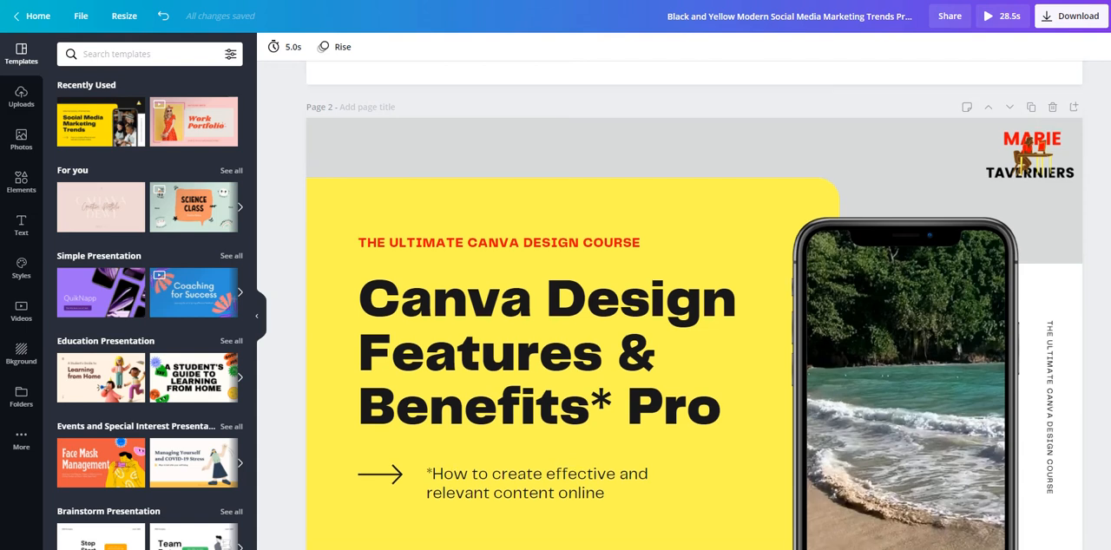
pyautogui.scroll(-2, 694, 305)
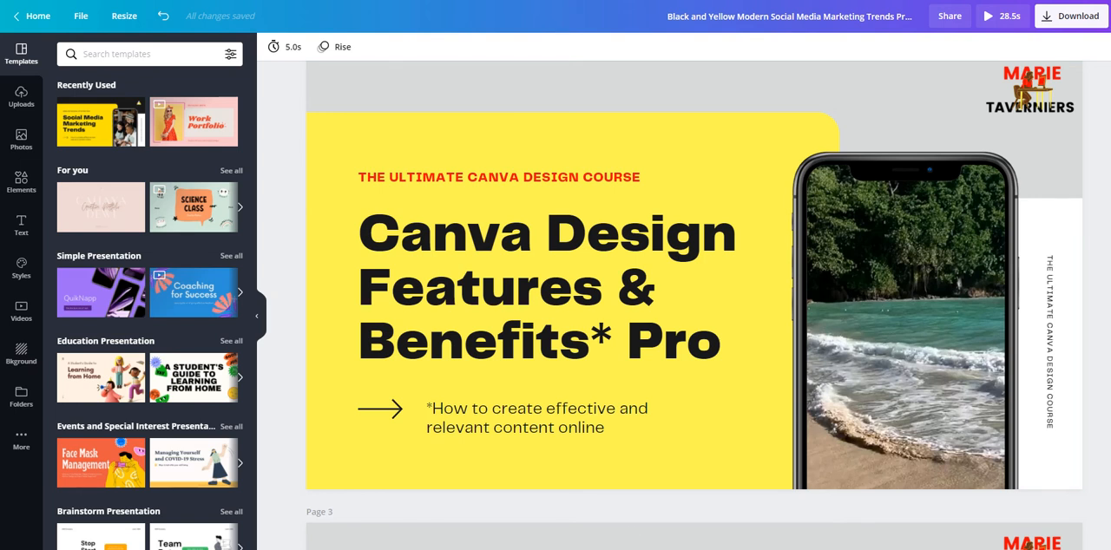
pyautogui.scroll(-8, 633, 520)
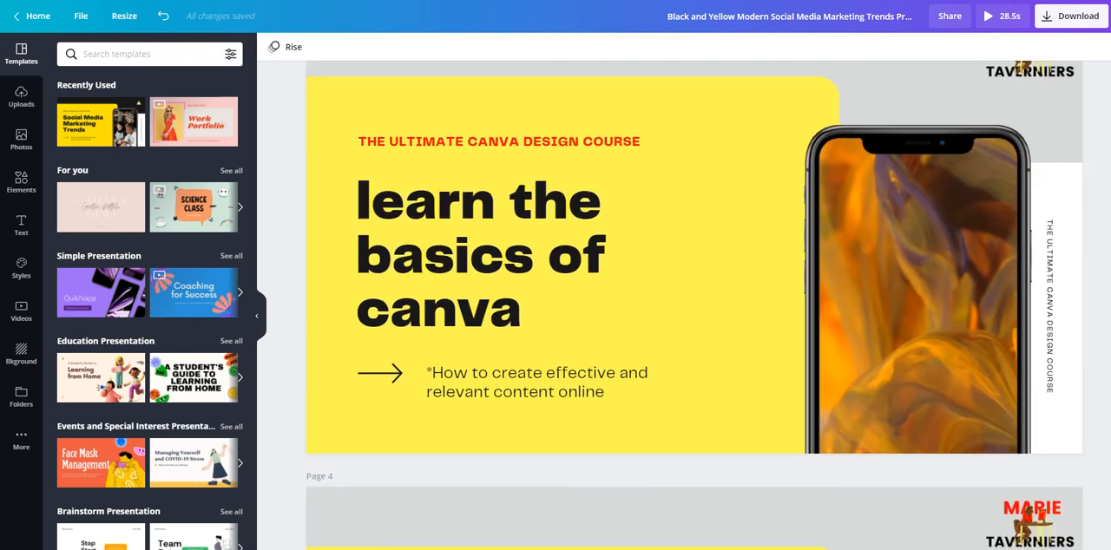
pyautogui.scroll(-8, 694, 304)
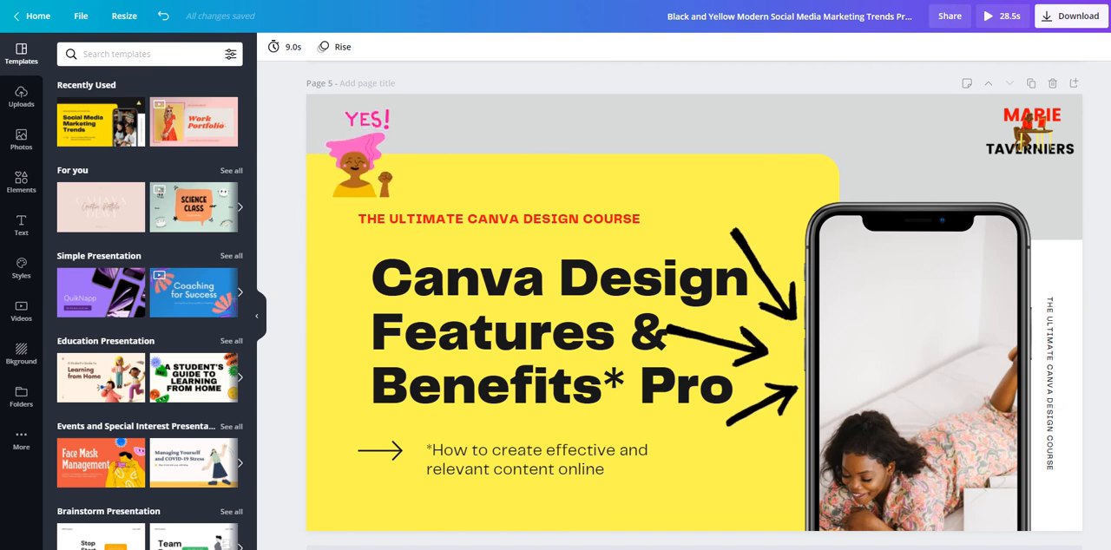
pyautogui.scroll(8, 694, 304)
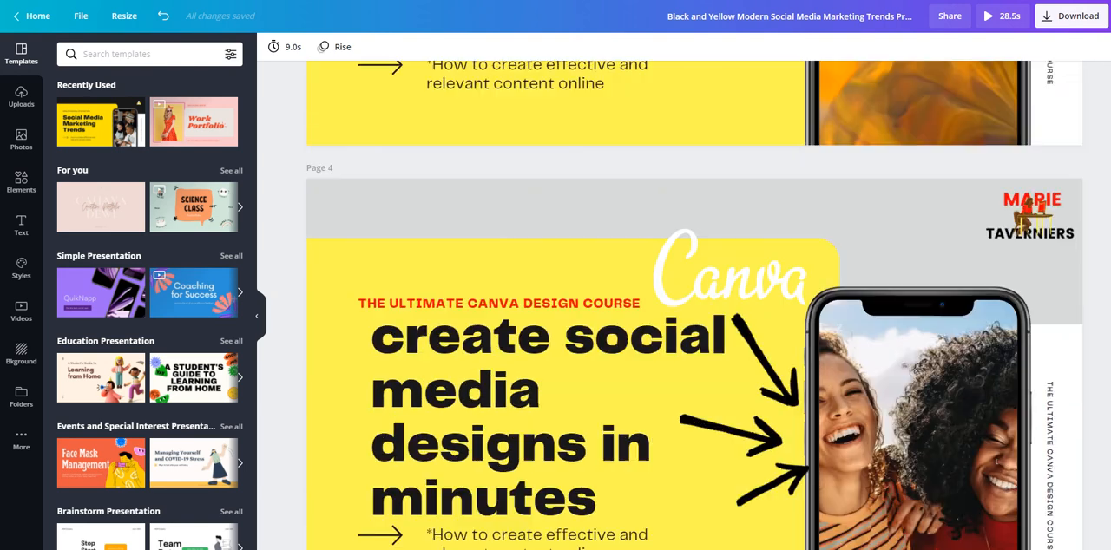
pyautogui.scroll(8, 694, 304)
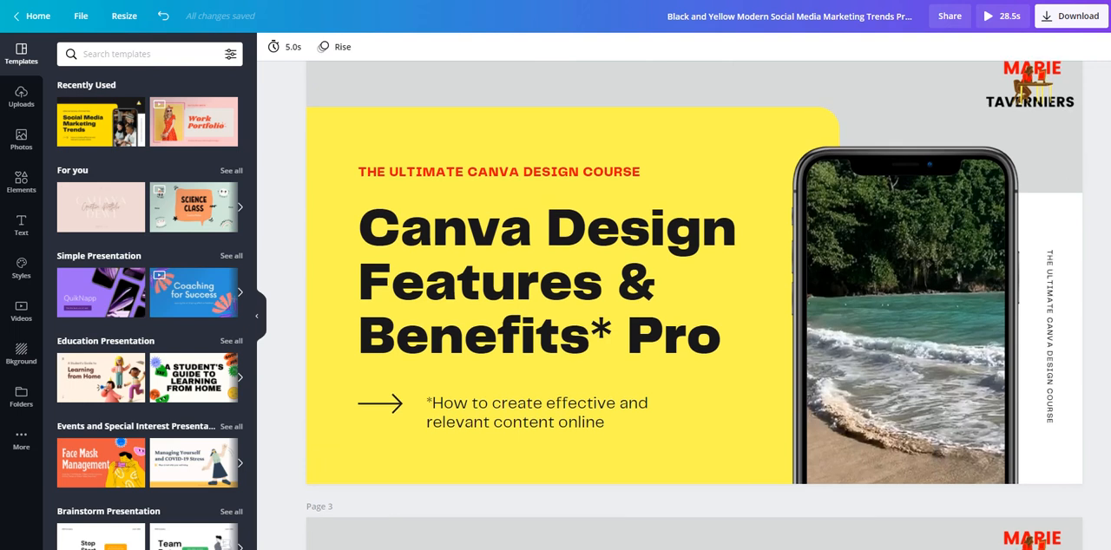
pyautogui.scroll(6, 695, 303)
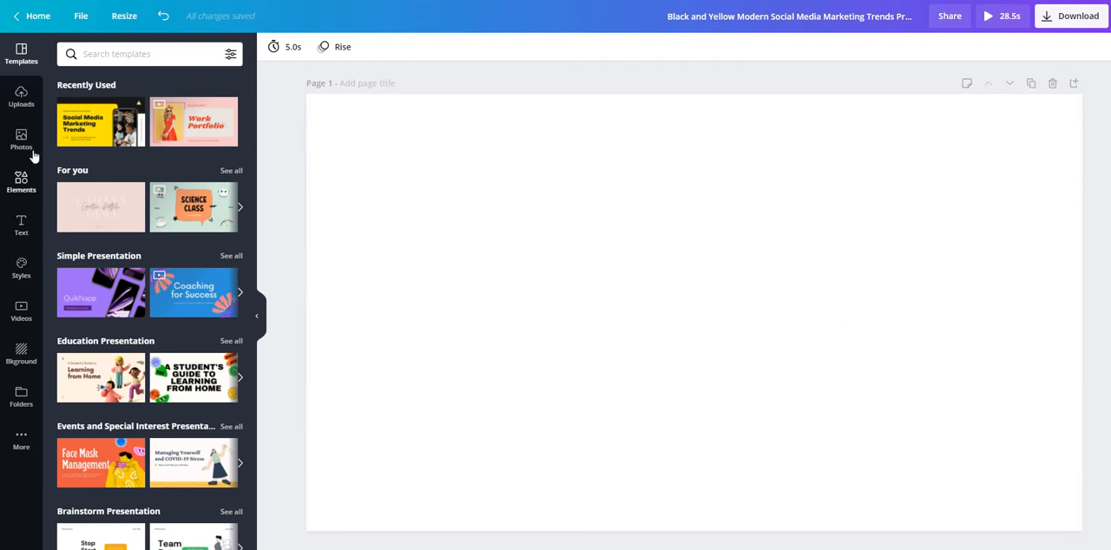
# Apply the "Good design matters" layout from the Black and Yellow Modern Social Media Marketing Trends Presentation template to blank page 1.
pyautogui.click(90, 123)
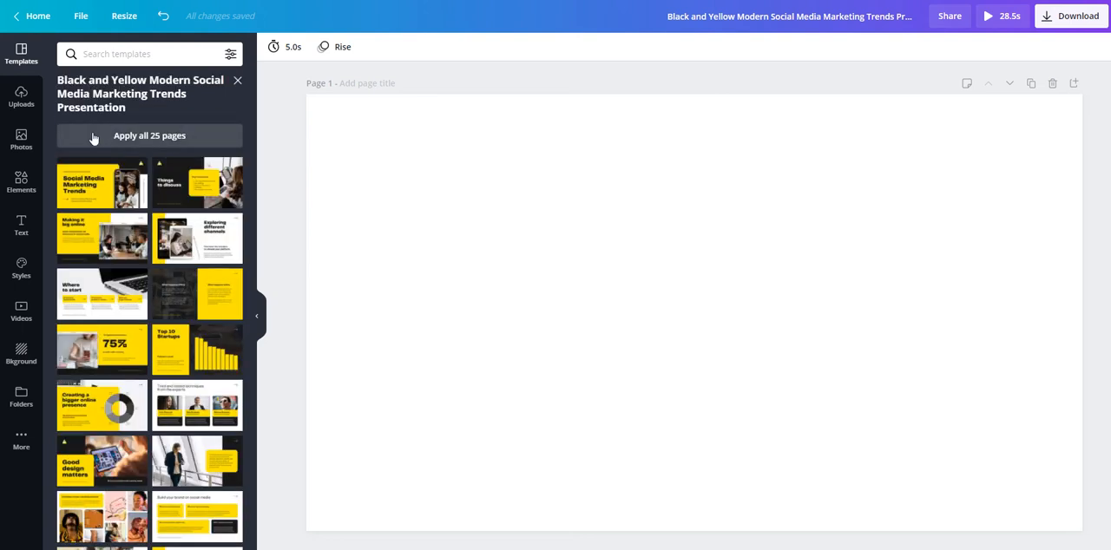
pyautogui.click(238, 81)
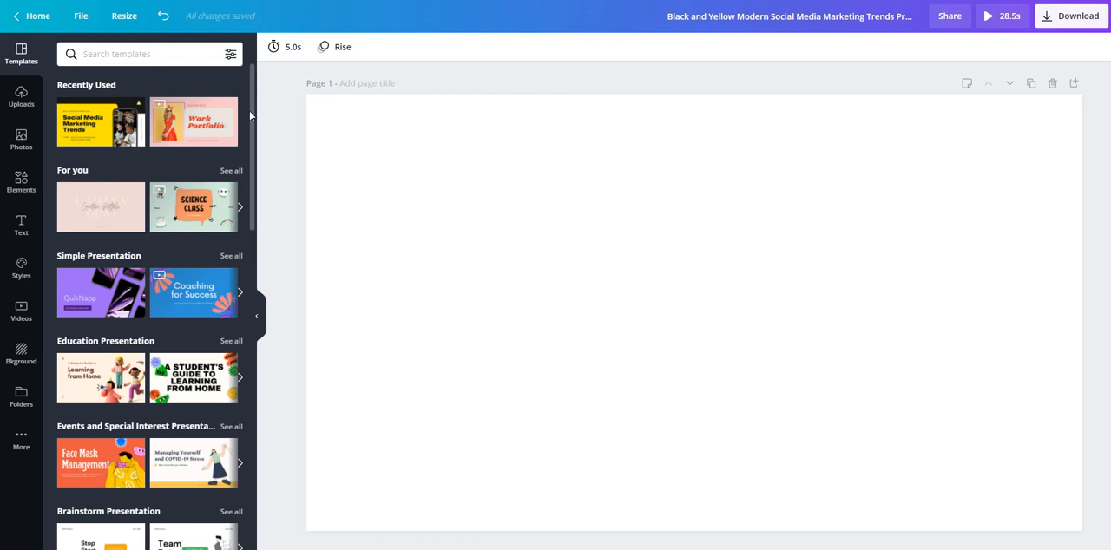
pyautogui.moveTo(250, 115)
pyautogui.mouseDown()
pyautogui.moveTo(247, 323)
pyautogui.moveTo(243, 111)
pyautogui.mouseUp()
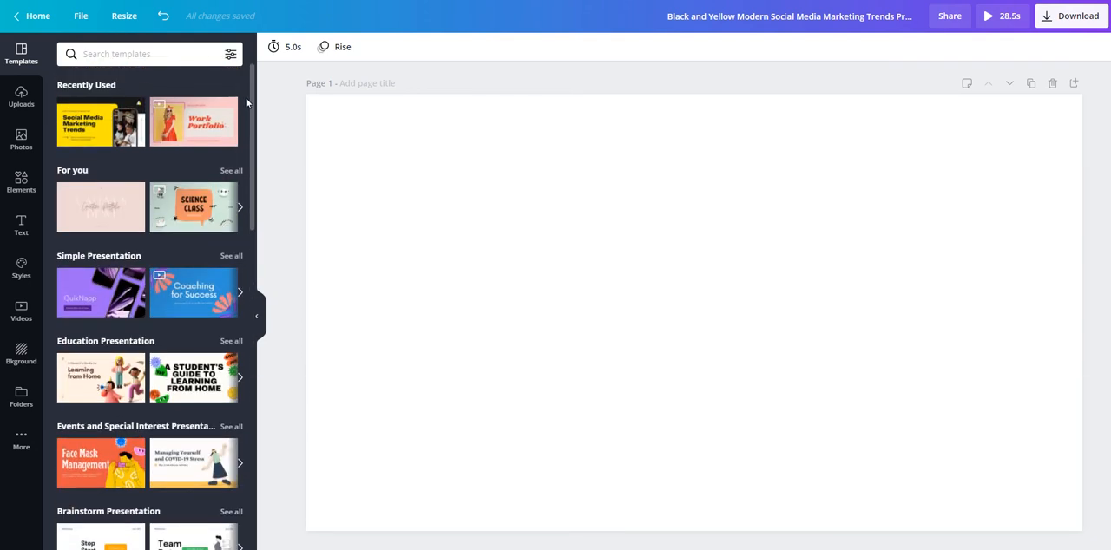
pyautogui.click(86, 125)
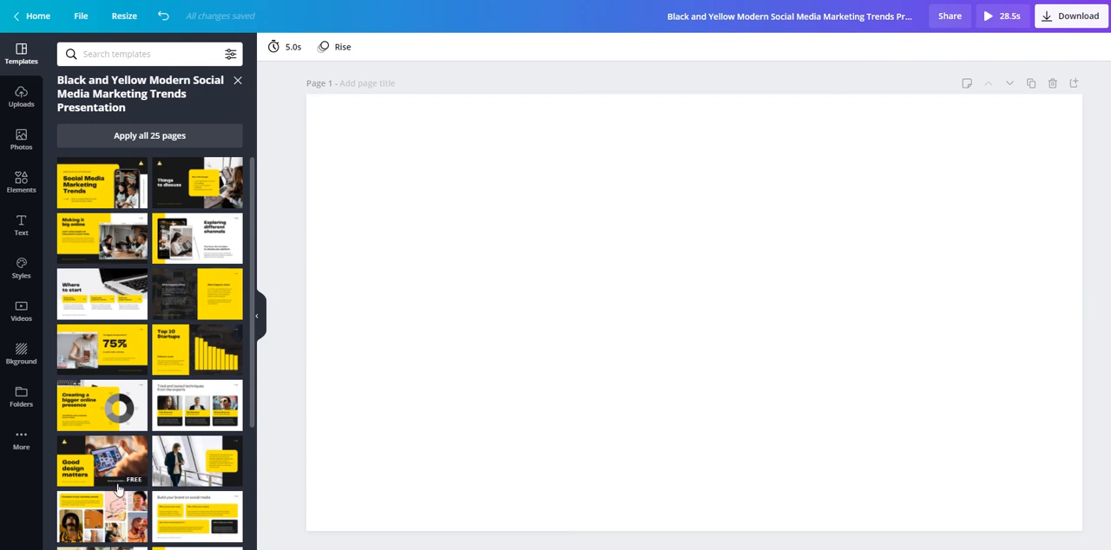
pyautogui.click(104, 460)
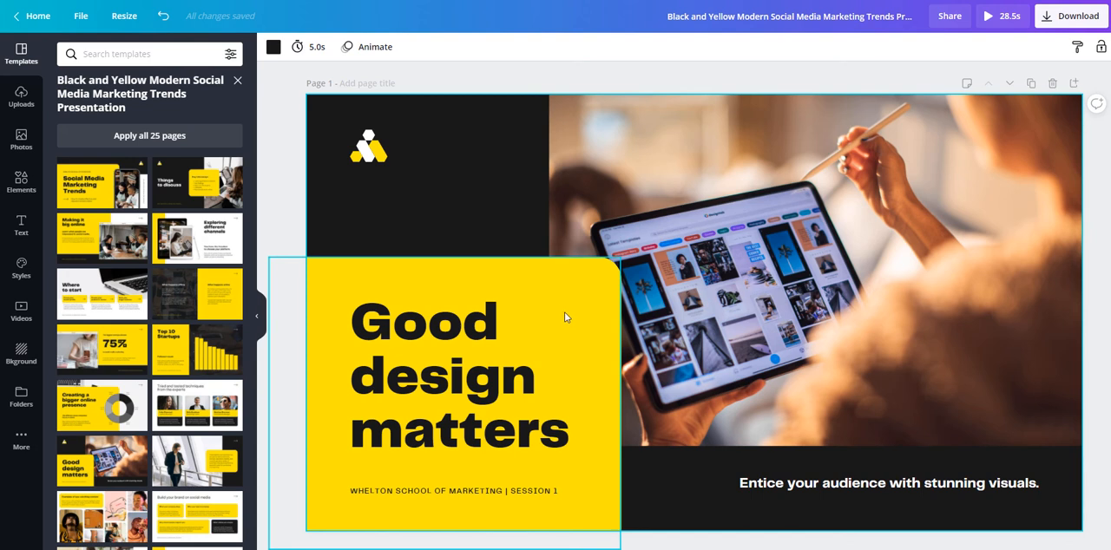
# Change the text colour of the tagline "Entice your audience with stunning visuals." to the red document colour #f60e06.
pyautogui.click(841, 486)
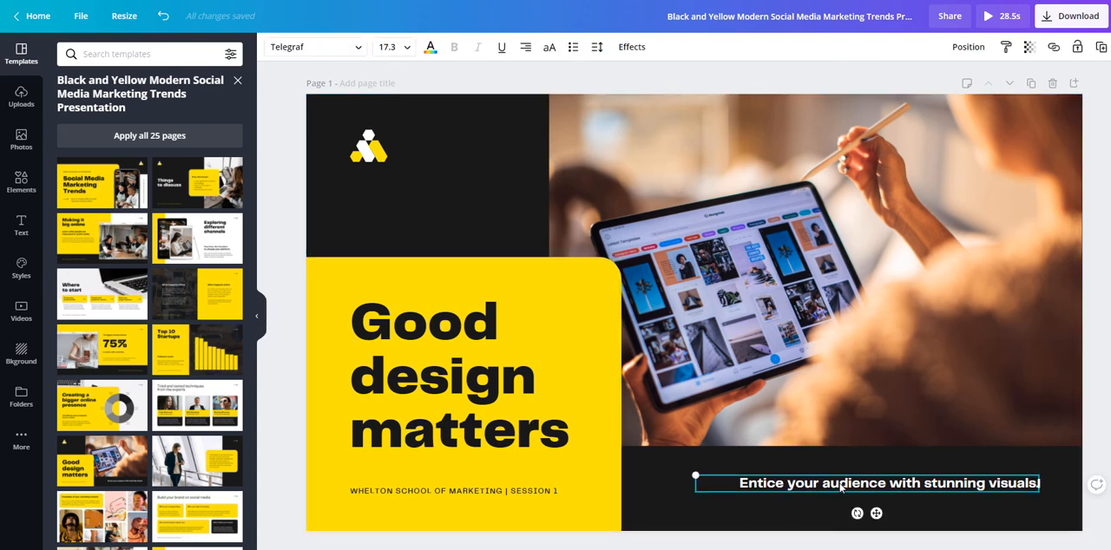
pyautogui.click(432, 47)
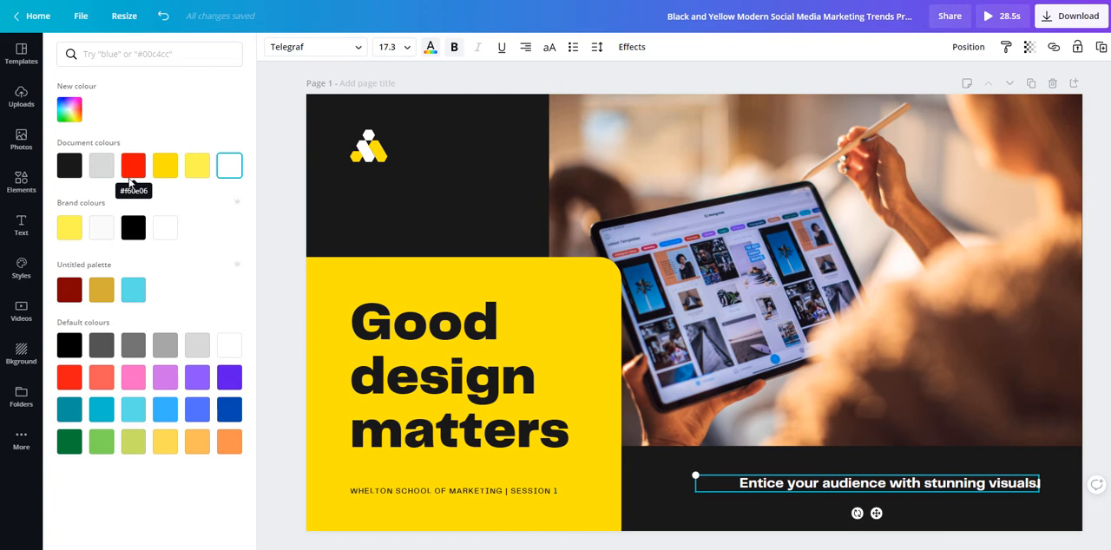
pyautogui.click(22, 440)
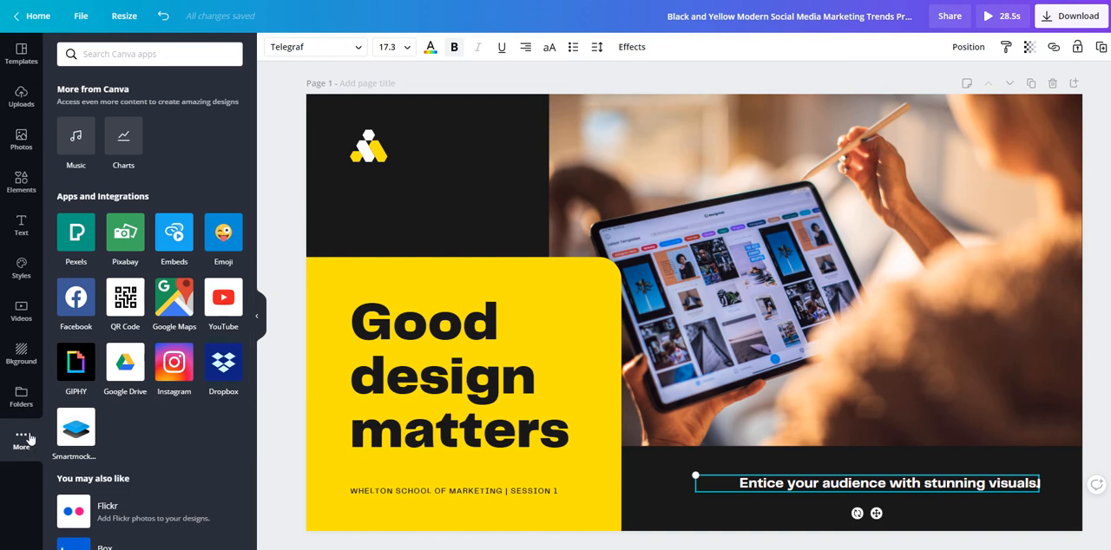
pyautogui.click(19, 56)
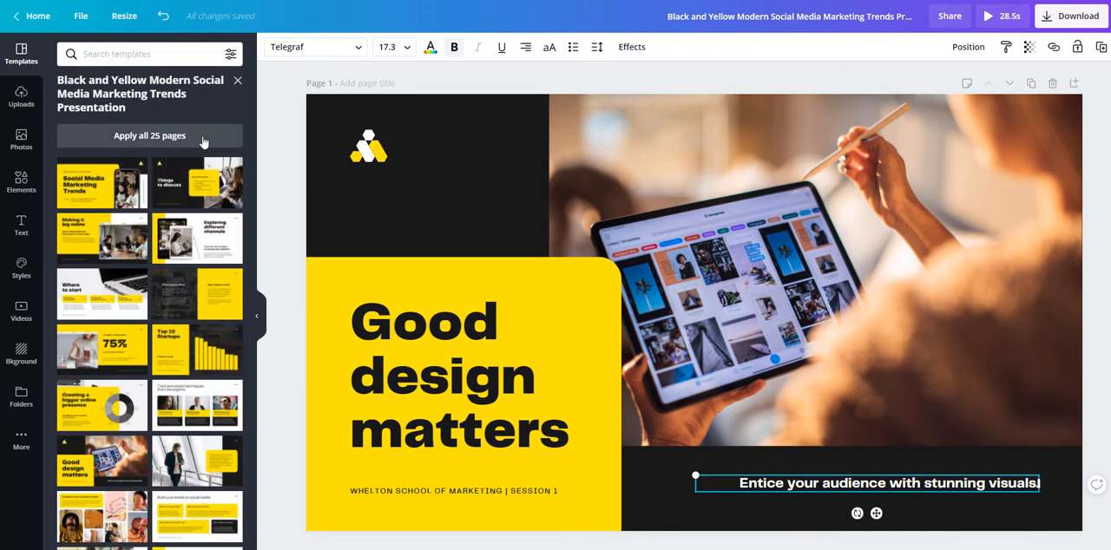
pyautogui.click(429, 47)
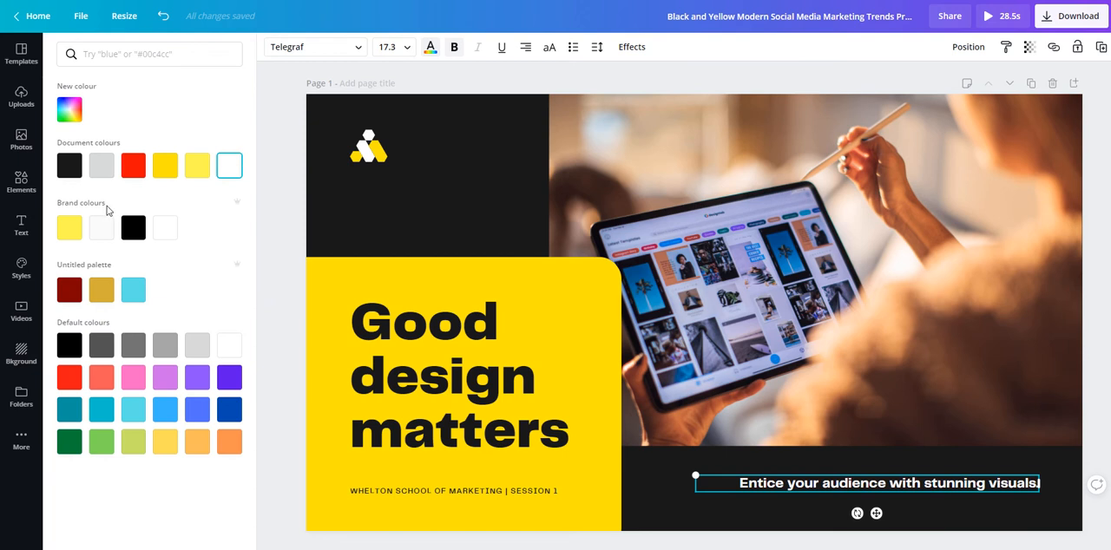
pyautogui.click(73, 108)
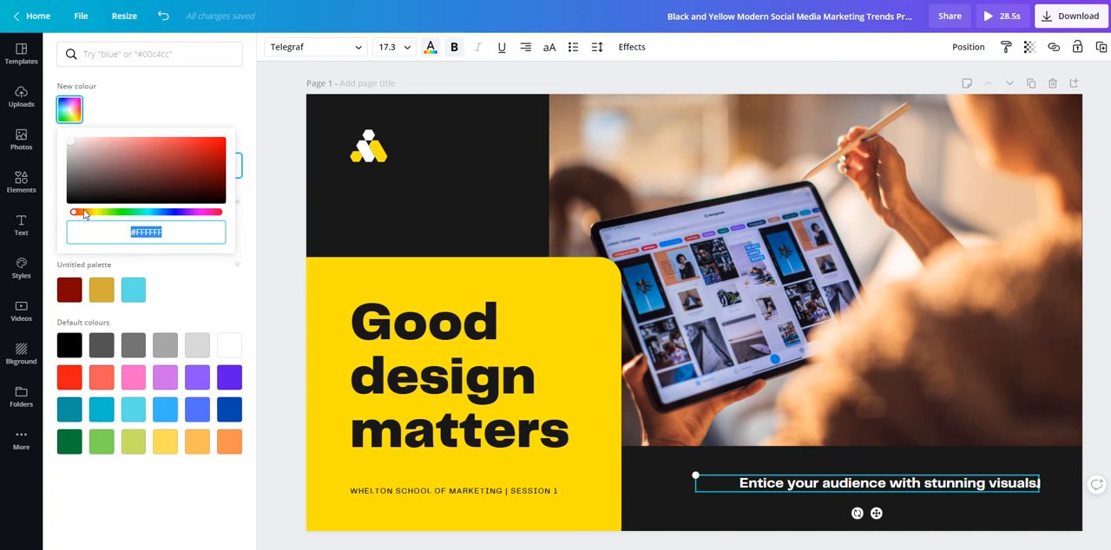
pyautogui.click(160, 112)
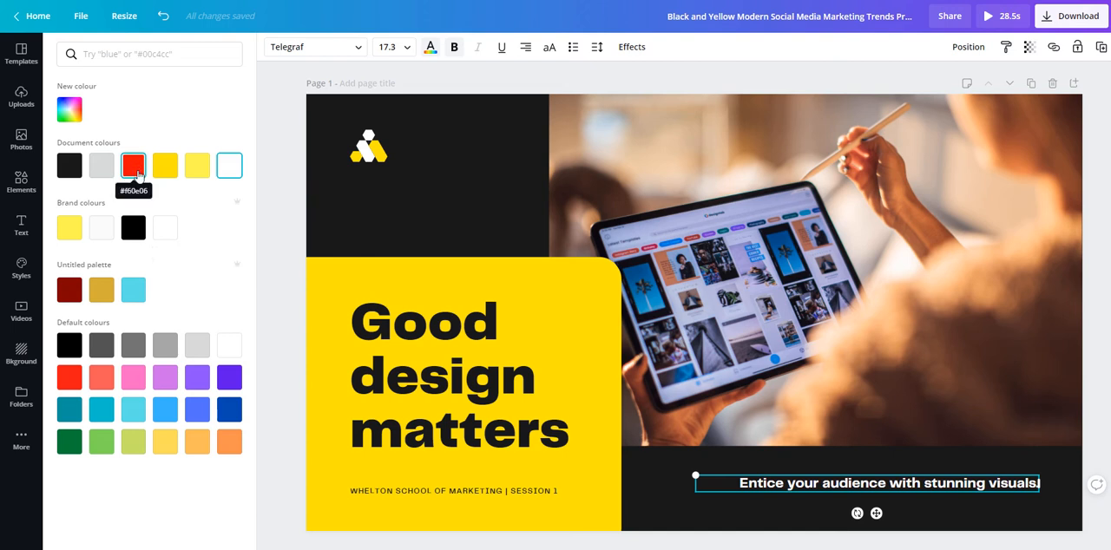
pyautogui.click(137, 166)
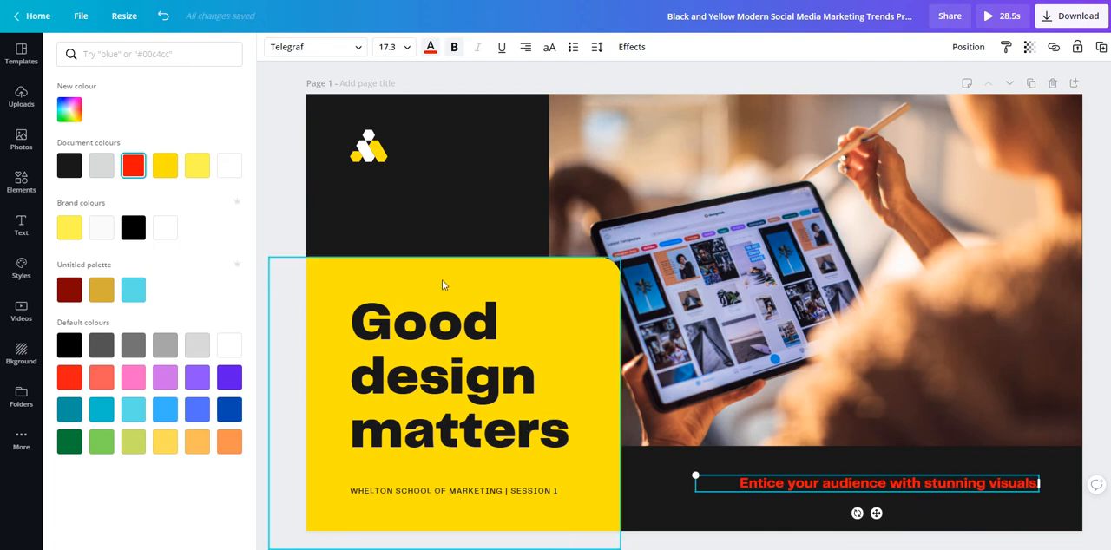
# Recolour only the word "design" in the "Good design matters" heading to the dark purple default colour.
pyautogui.click(441, 321)
pyautogui.doubleClick(415, 331)
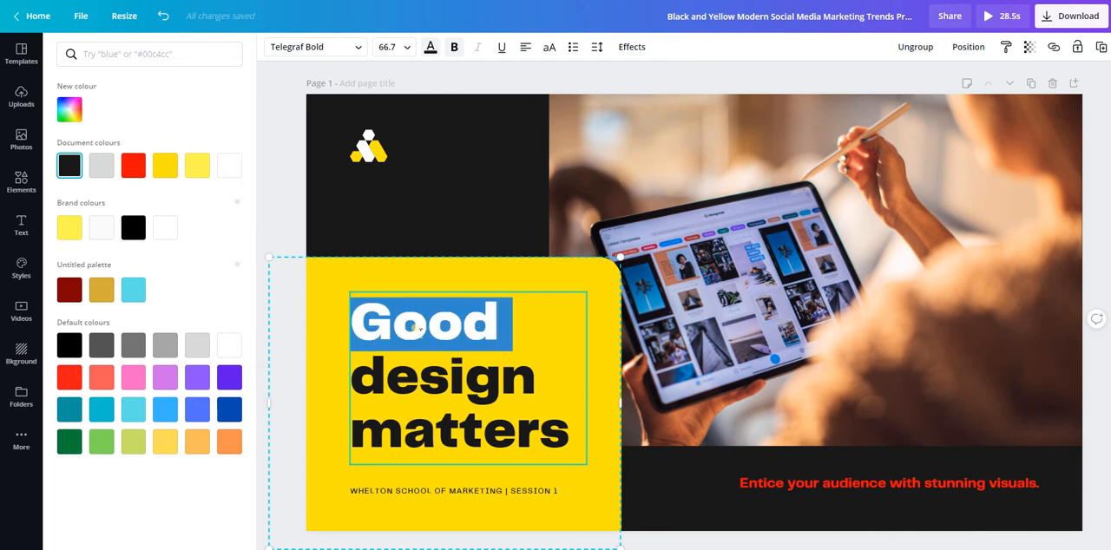
pyautogui.hotkey('ctrl', 'a')
pyautogui.click(380, 347)
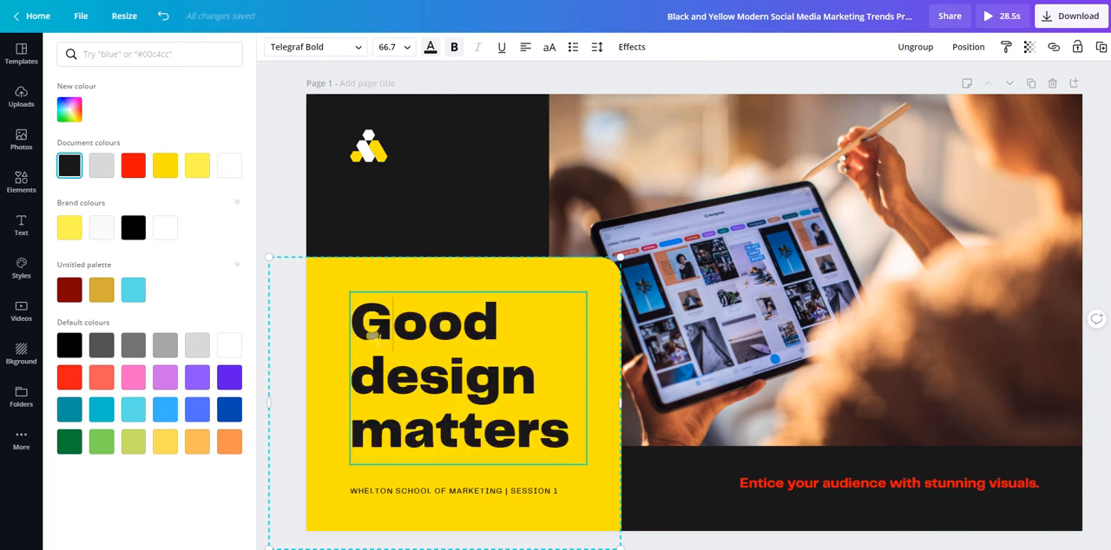
pyautogui.moveTo(365, 331); pyautogui.dragTo(572, 434)
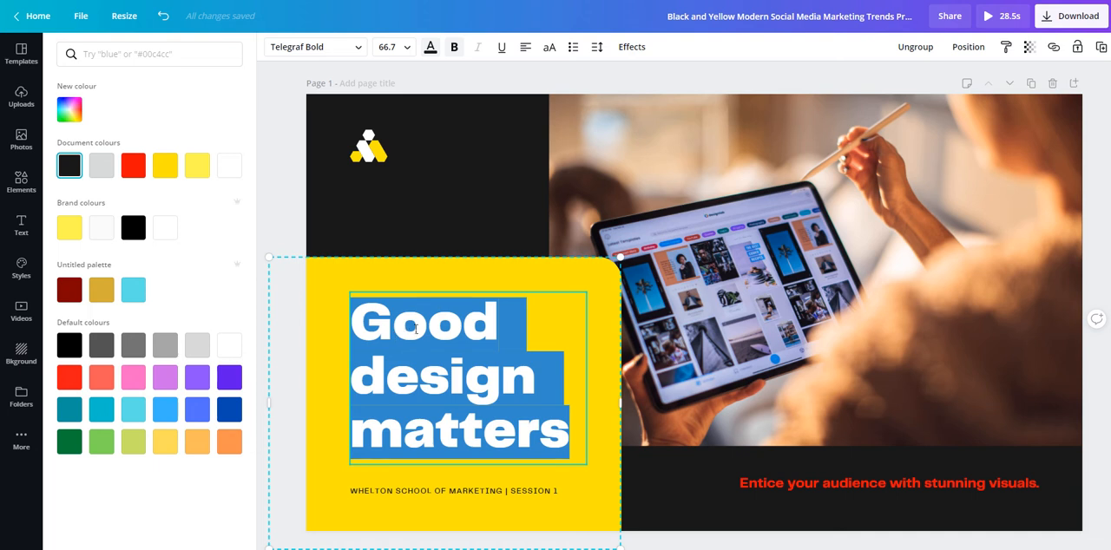
pyautogui.click(424, 337)
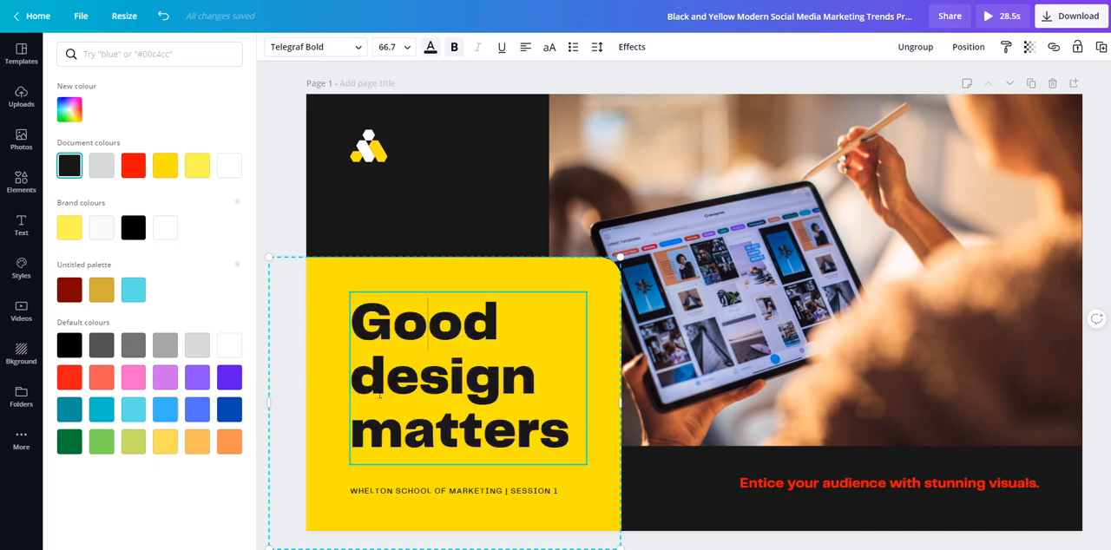
pyautogui.moveTo(365, 381); pyautogui.dragTo(548, 392)
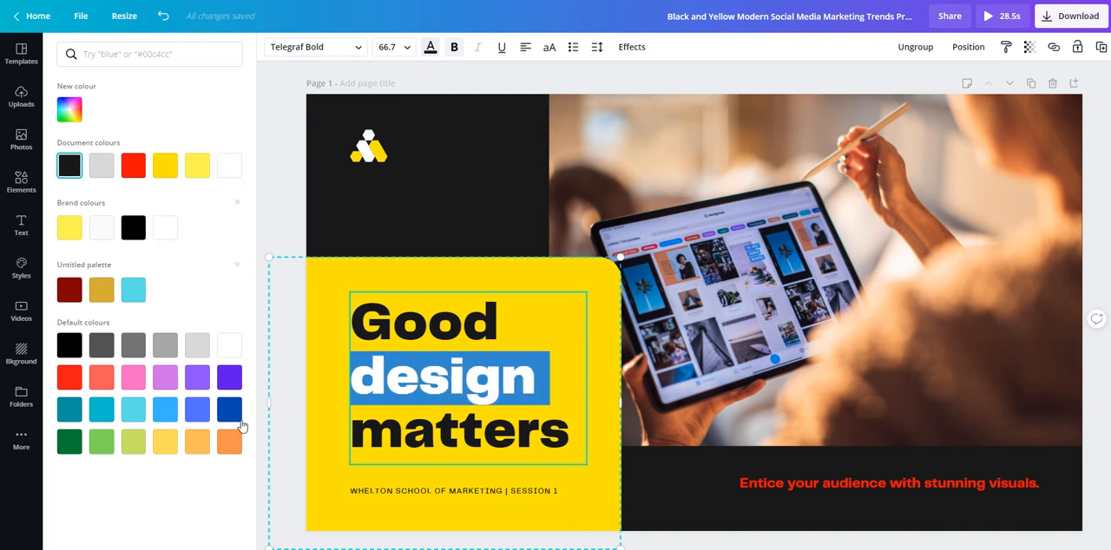
pyautogui.click(230, 379)
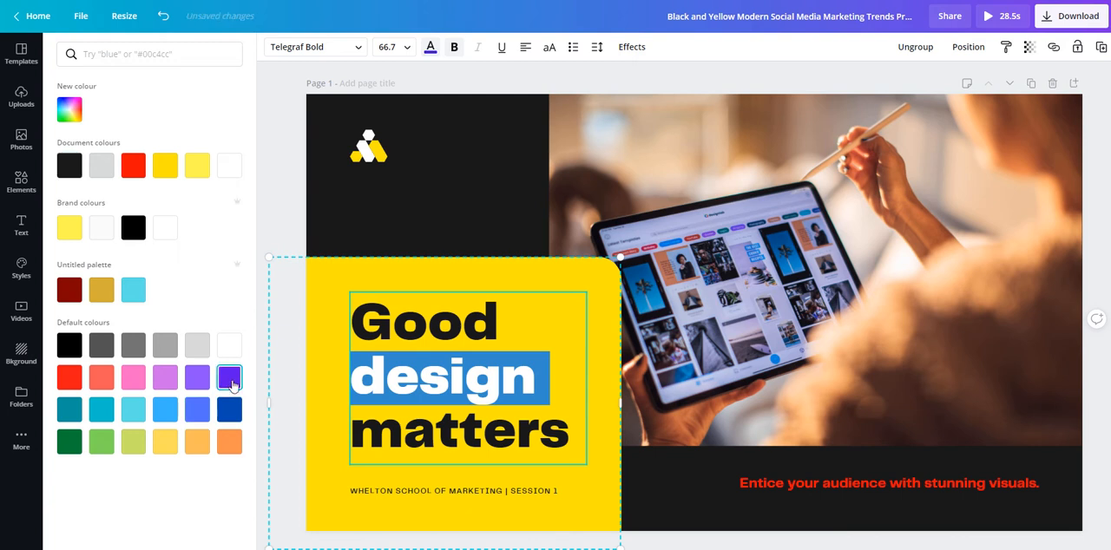
pyautogui.click(424, 213)
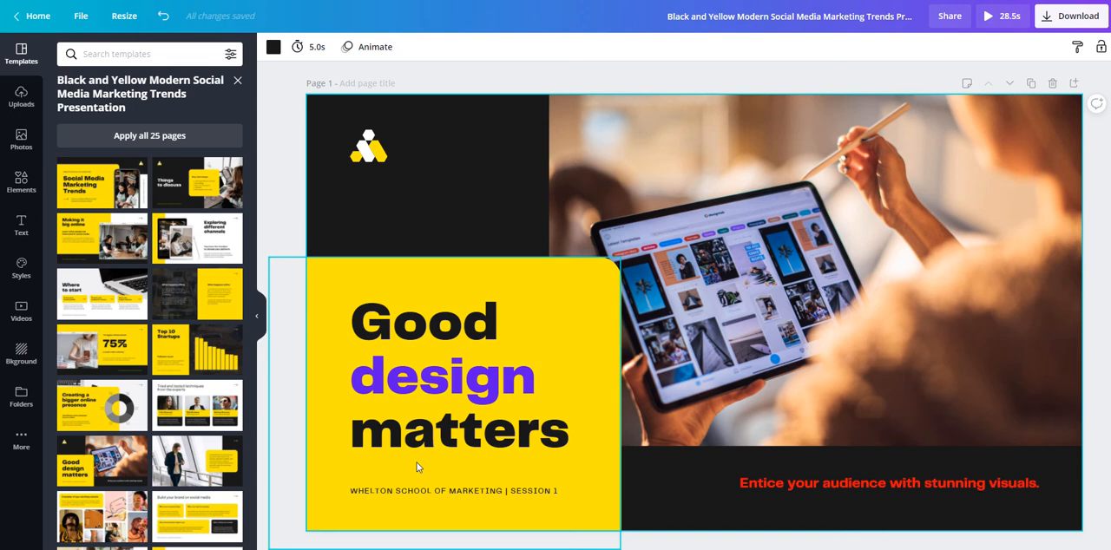
# Delete the white and yellow template logo from page 1 and browse the brand kit and trending style sets.
pyautogui.click(369, 151)
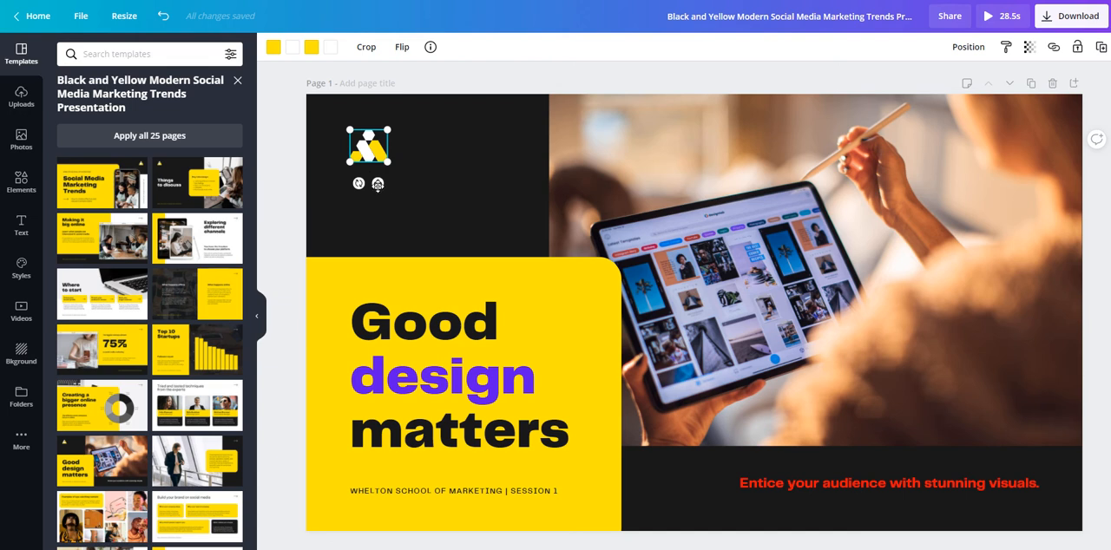
pyautogui.press('Delete')
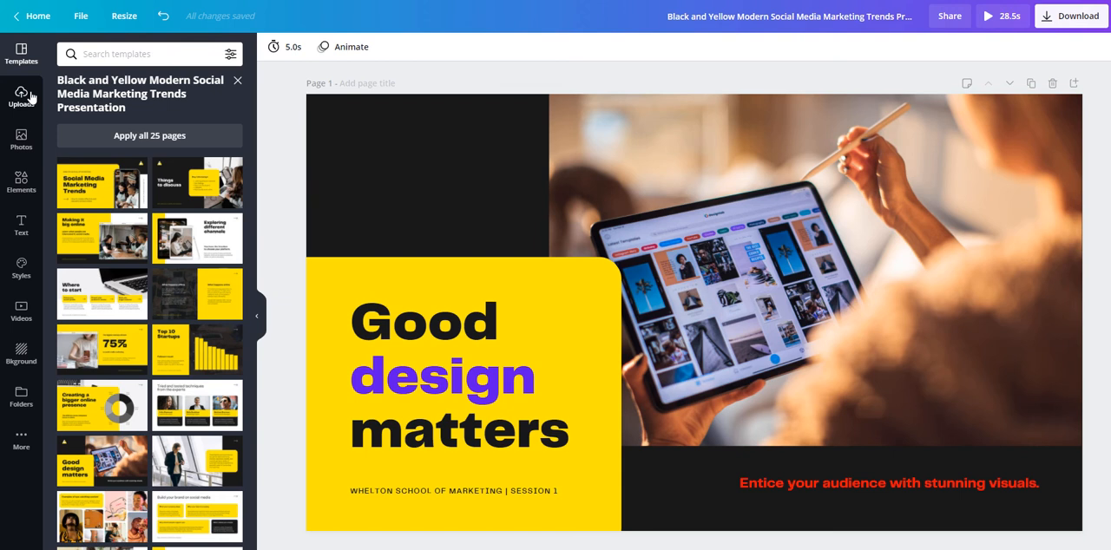
pyautogui.click(22, 266)
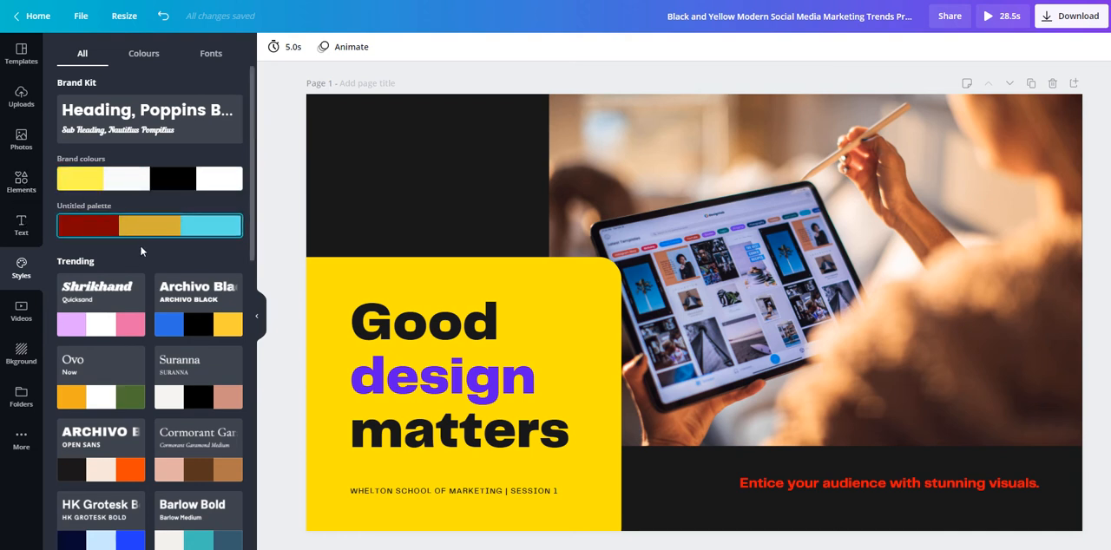
pyautogui.scroll(-10, 139, 243)
pyautogui.scroll(5, 134, 246)
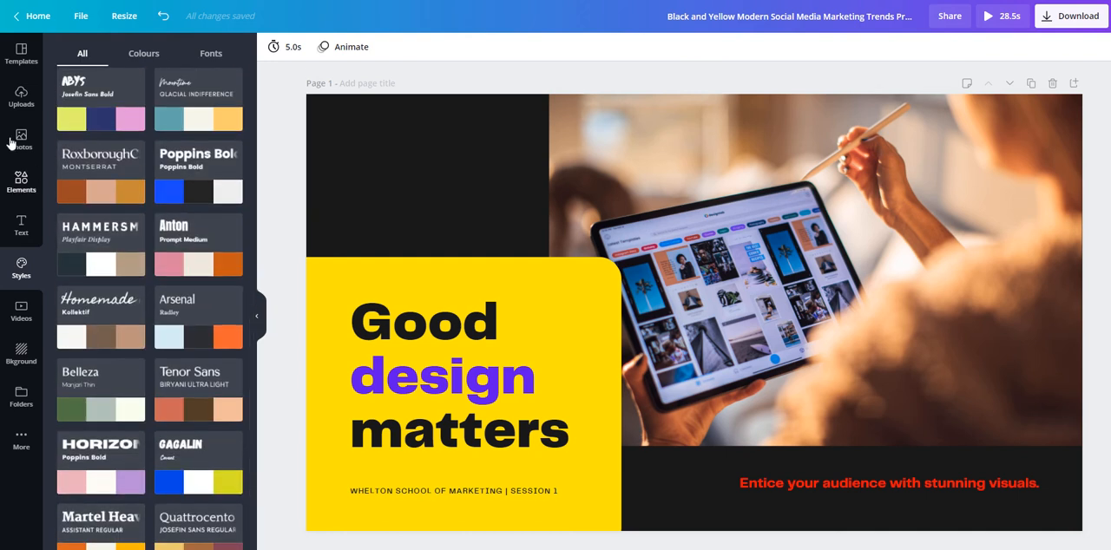
# Add the red and black personal logo from the uploaded images and place it in the upper-left corner of page 1.
pyautogui.click(21, 96)
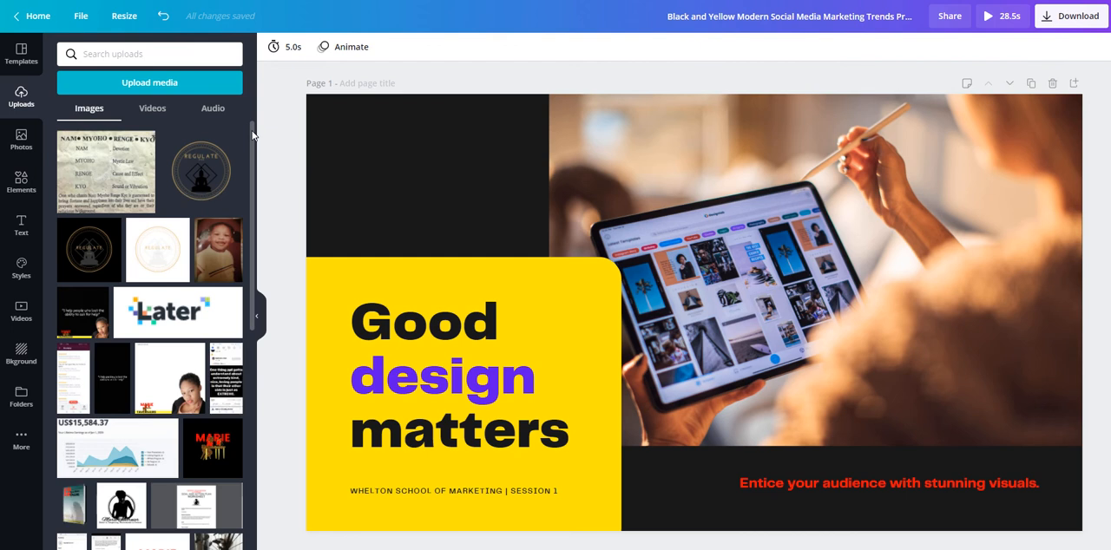
pyautogui.moveTo(253, 135); pyautogui.dragTo(254, 502)
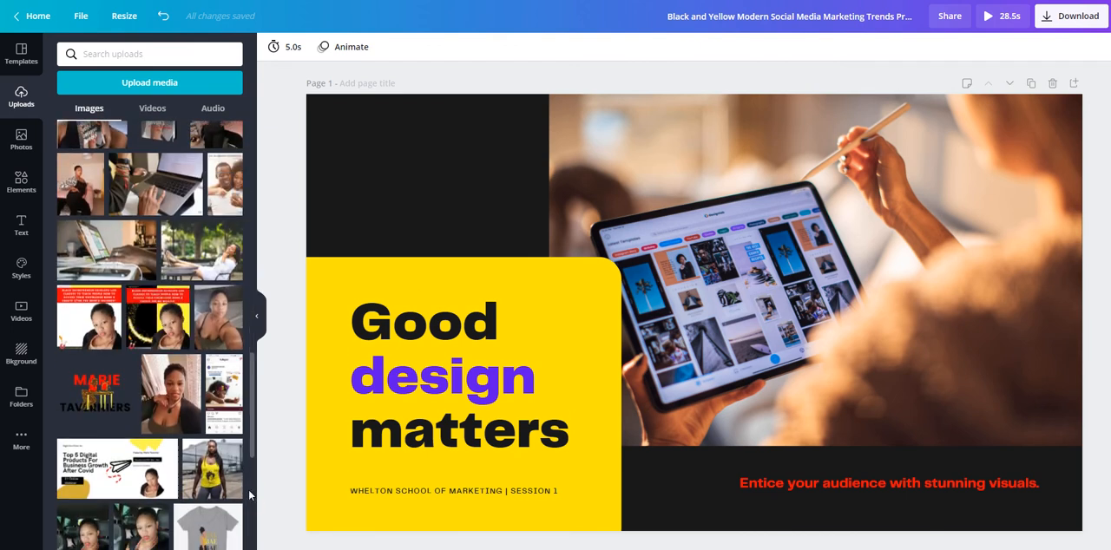
pyautogui.click(102, 389)
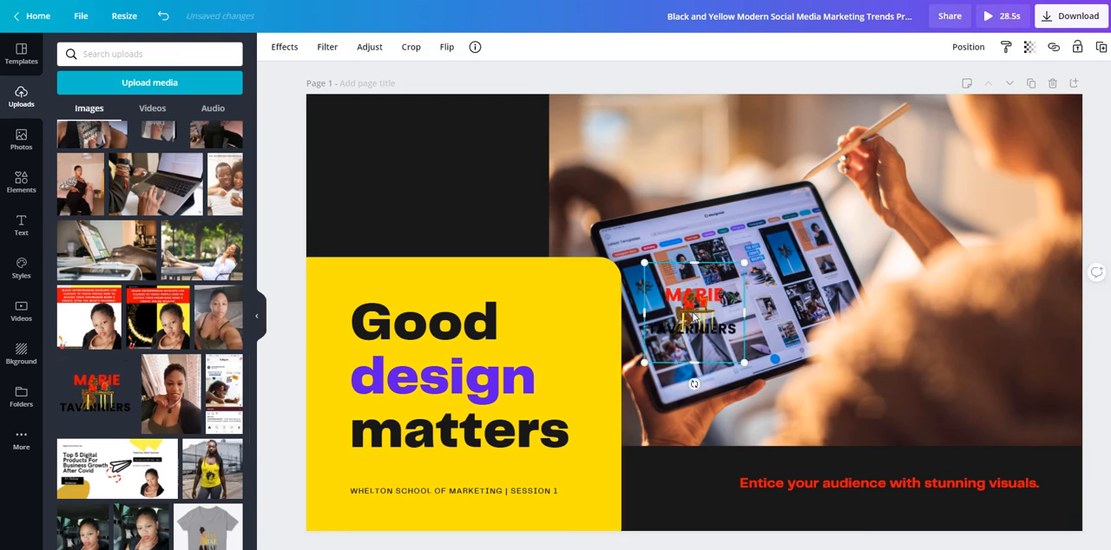
pyautogui.moveTo(649, 284); pyautogui.dragTo(605, 267)
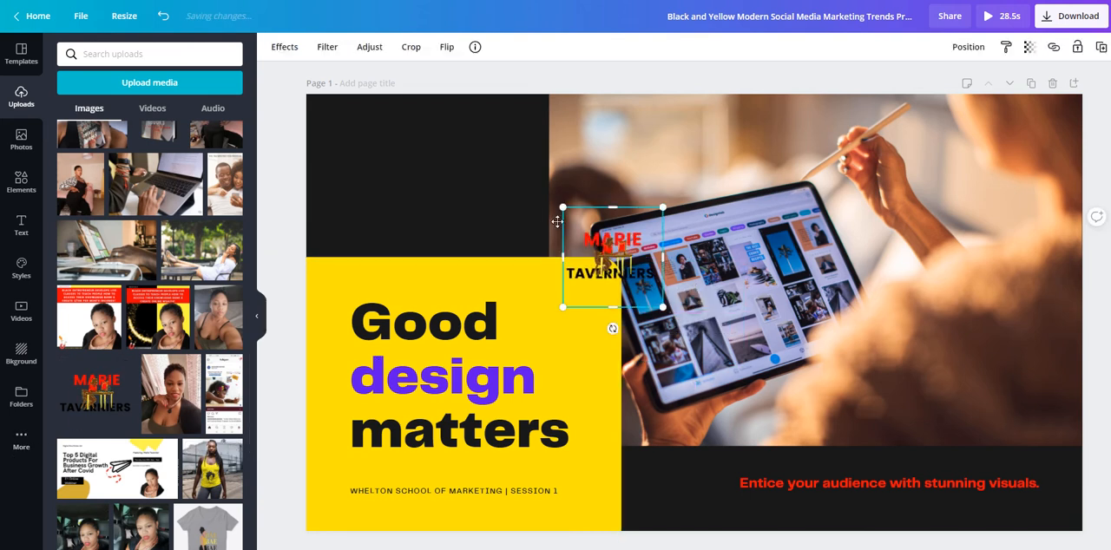
pyautogui.moveTo(557, 222); pyautogui.dragTo(361, 154)
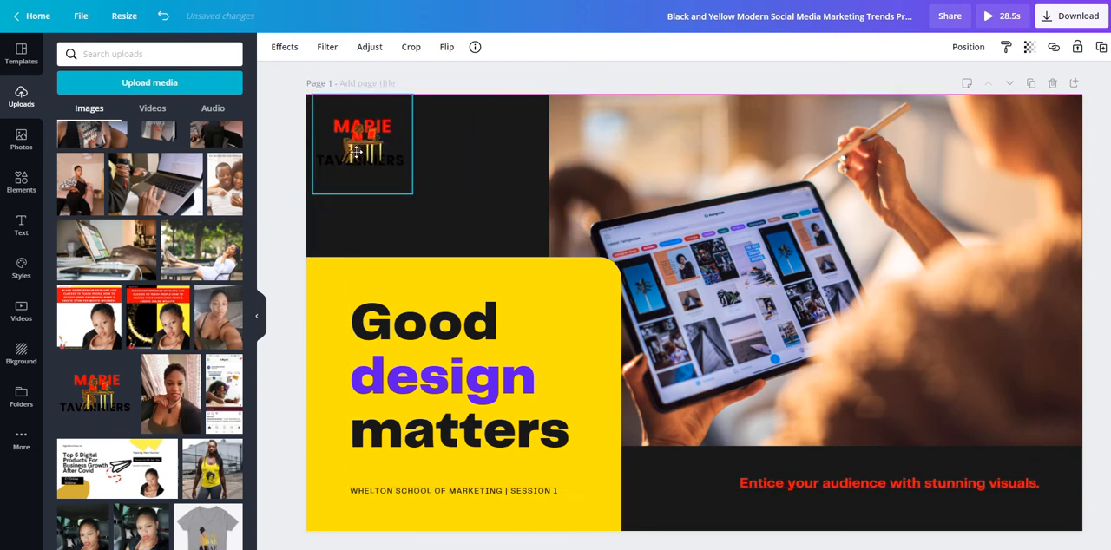
pyautogui.click(465, 79)
# Change the background colour of page 1 from the brand colours to white.
pyautogui.click(484, 203)
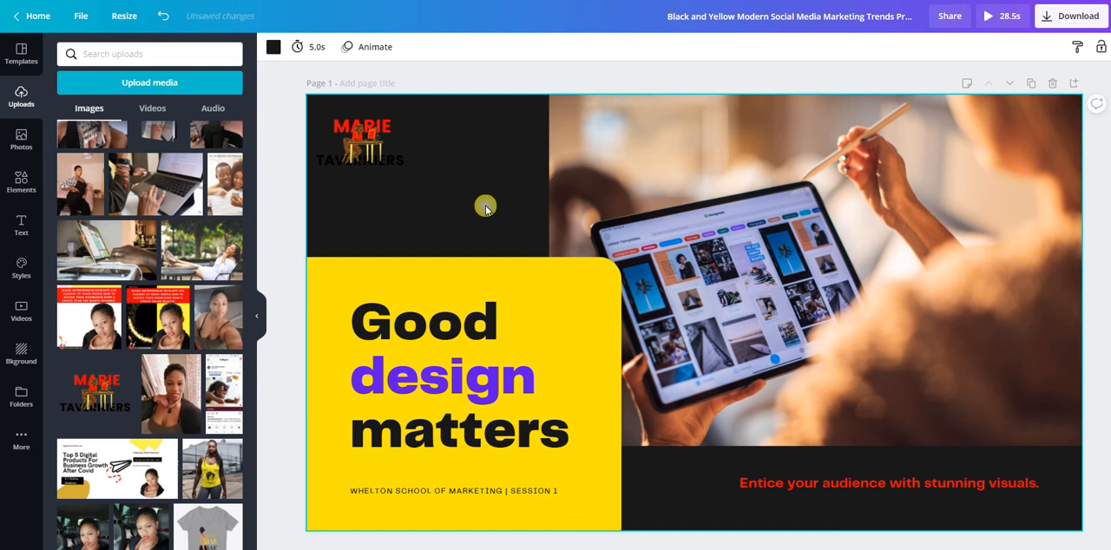
pyautogui.click(273, 47)
pyautogui.click(165, 262)
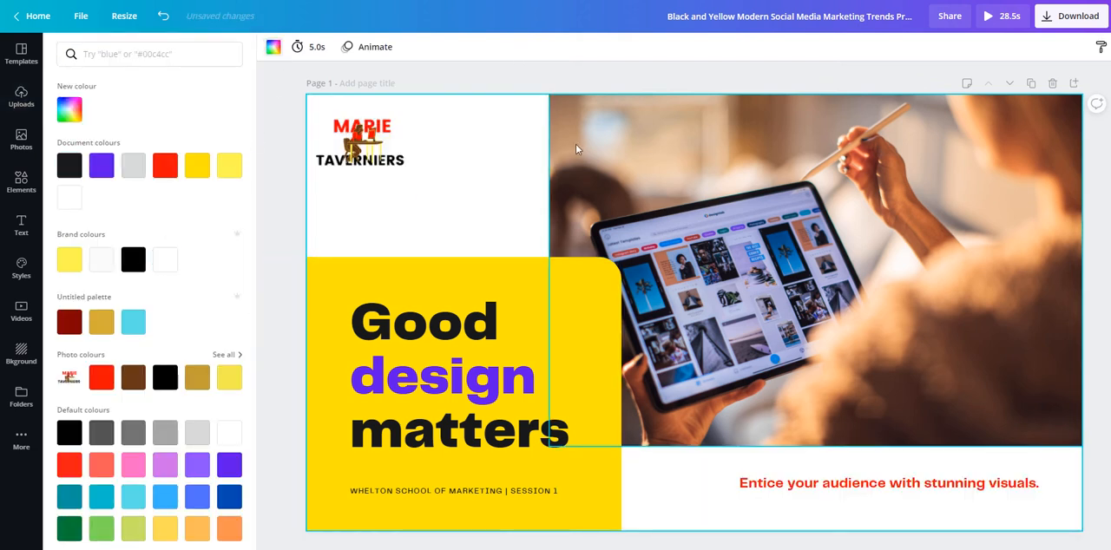
pyautogui.click(343, 143)
pyautogui.click(508, 73)
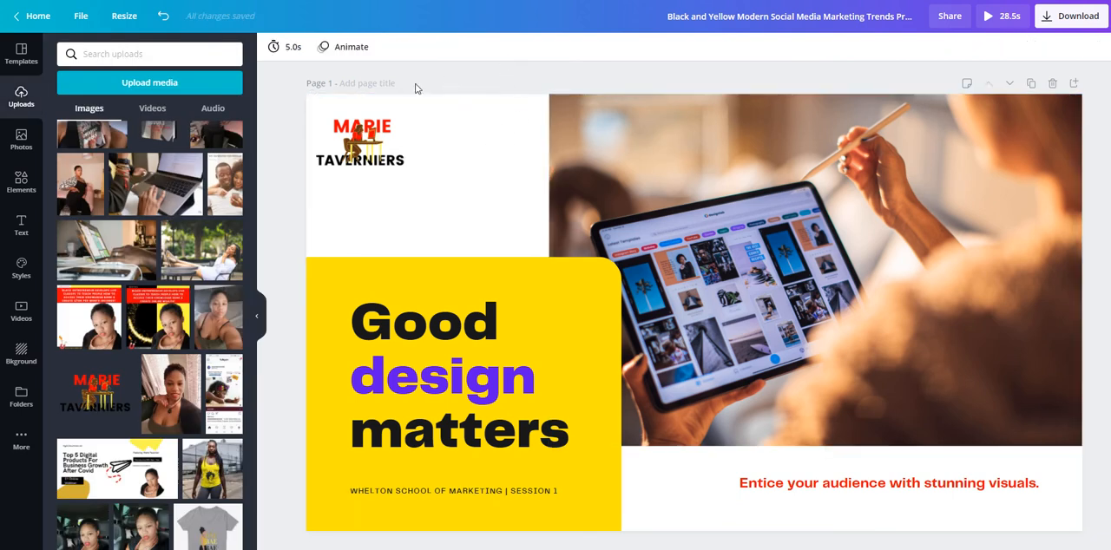
# Try the Block, Rise, Stomp, Scrapbook, Neon, Tectonic and Tumble page animations on page 1, and apply Breathe.
pyautogui.click(343, 48)
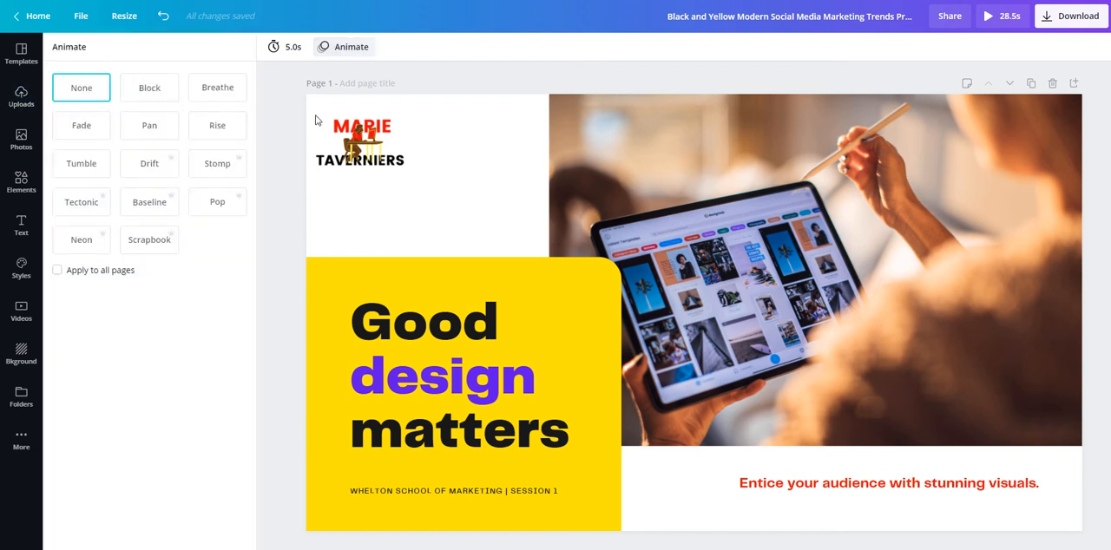
pyautogui.click(152, 91)
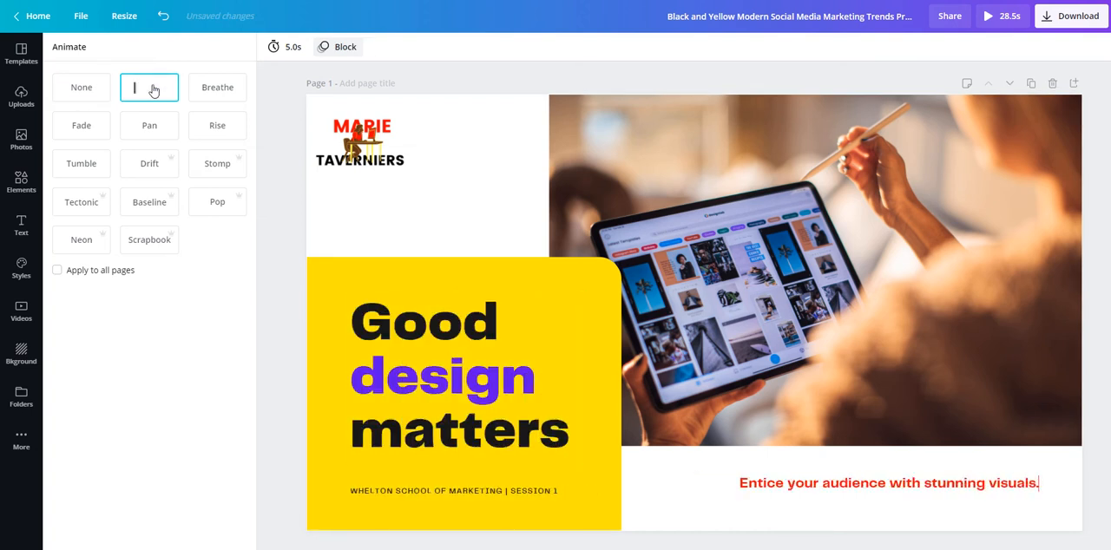
pyautogui.click(220, 129)
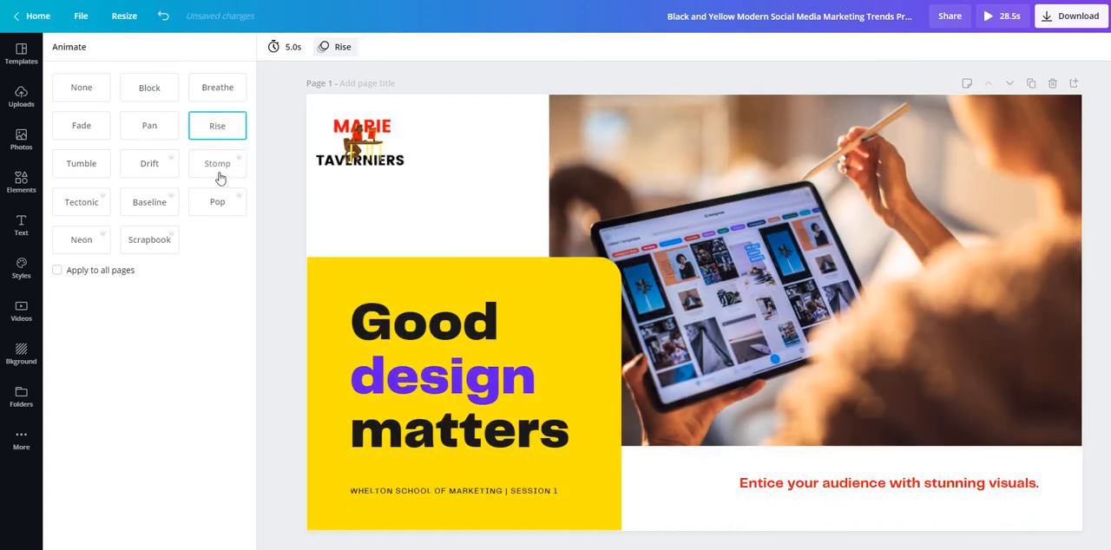
pyautogui.click(218, 172)
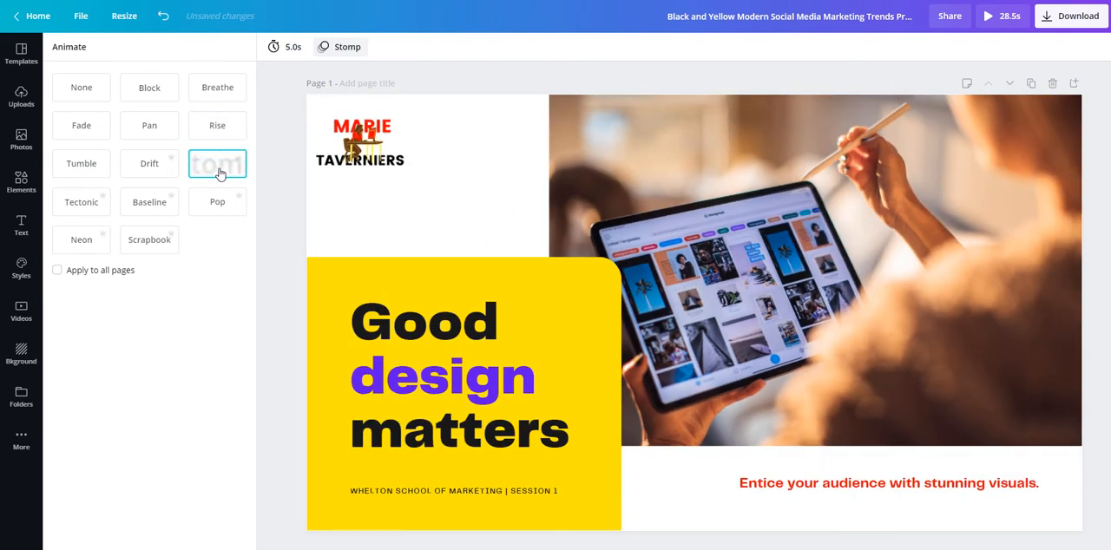
pyautogui.click(139, 249)
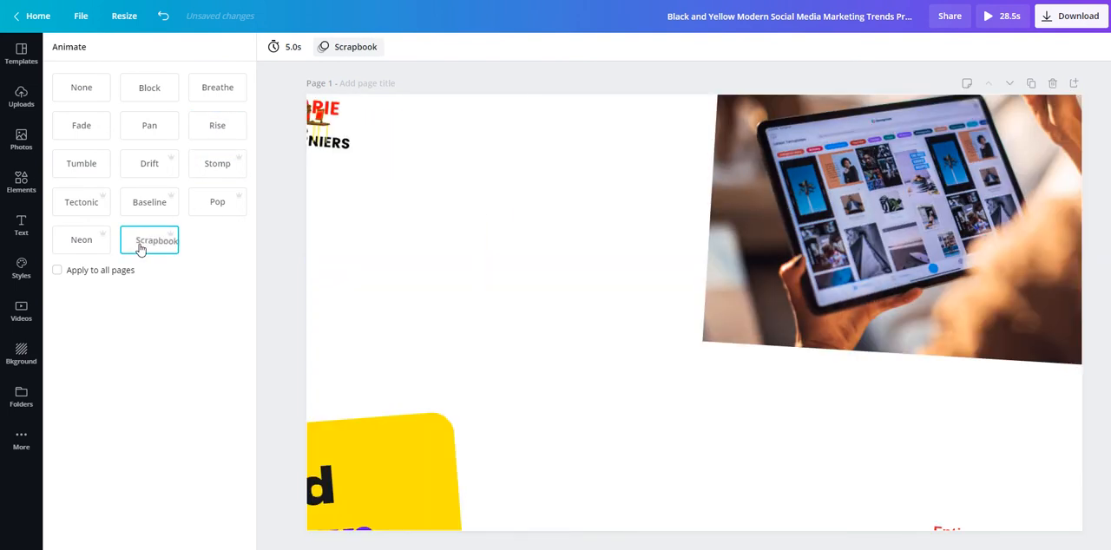
pyautogui.click(80, 242)
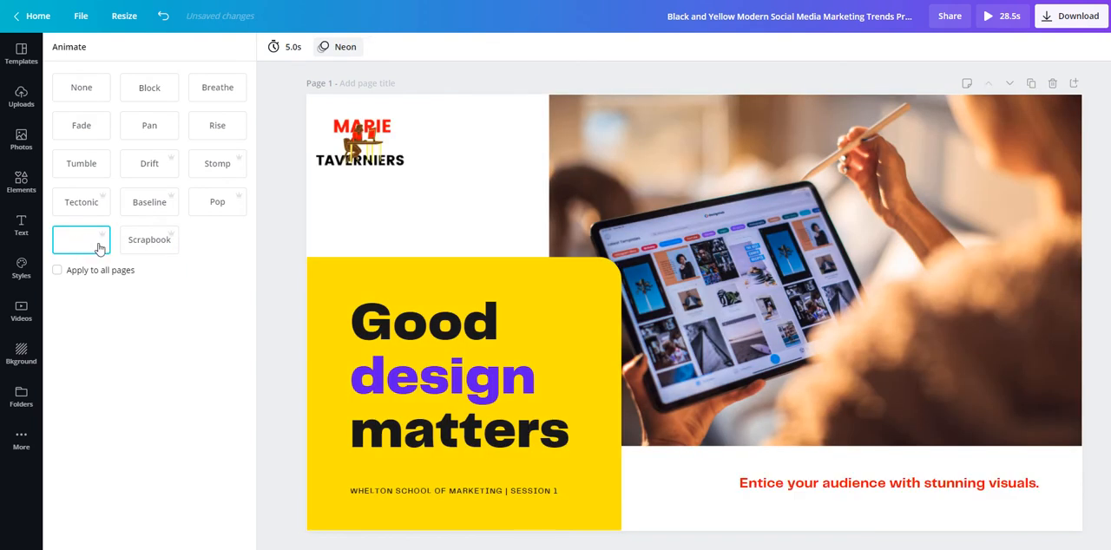
pyautogui.click(87, 202)
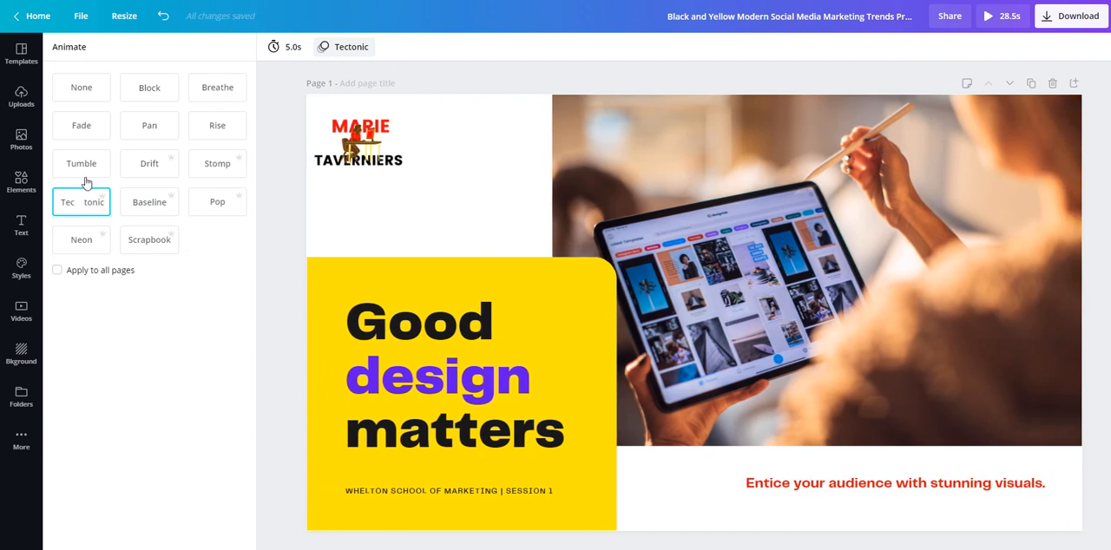
pyautogui.click(86, 169)
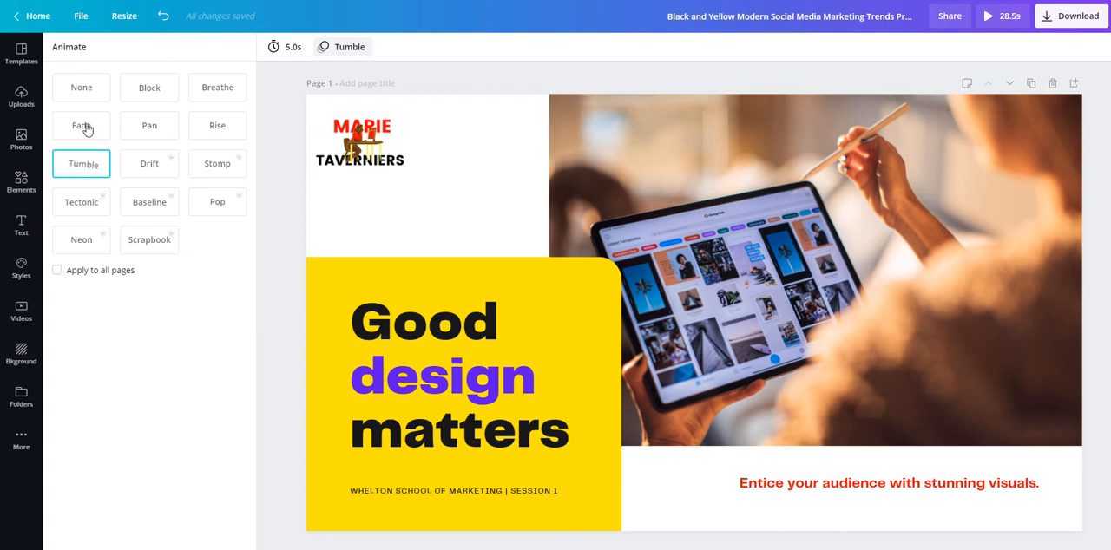
pyautogui.click(218, 93)
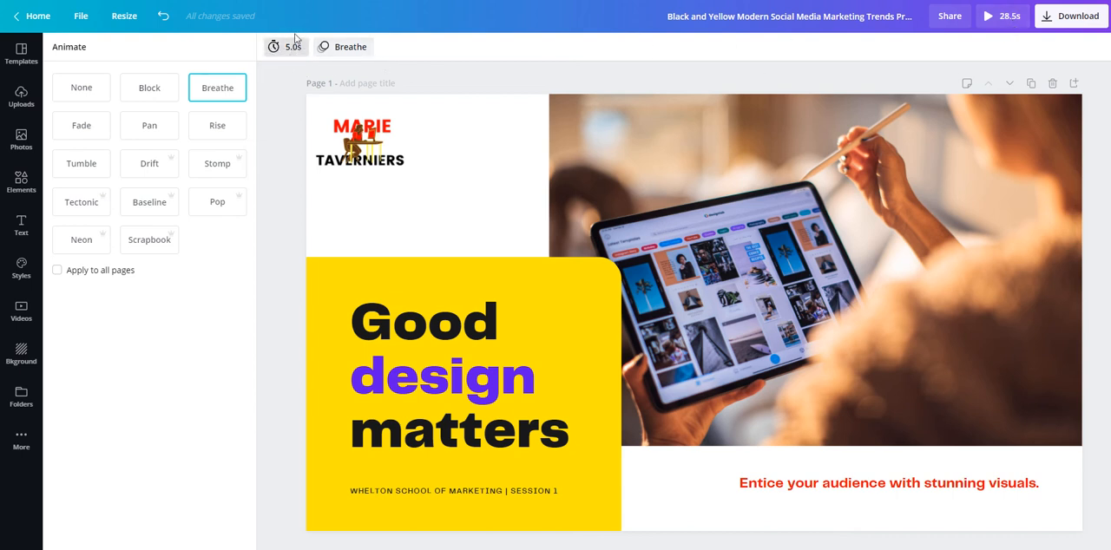
# Review pages 2 to 5 of the presentation, checking the animation and timing of each page.
pyautogui.scroll(-4, 695, 305)
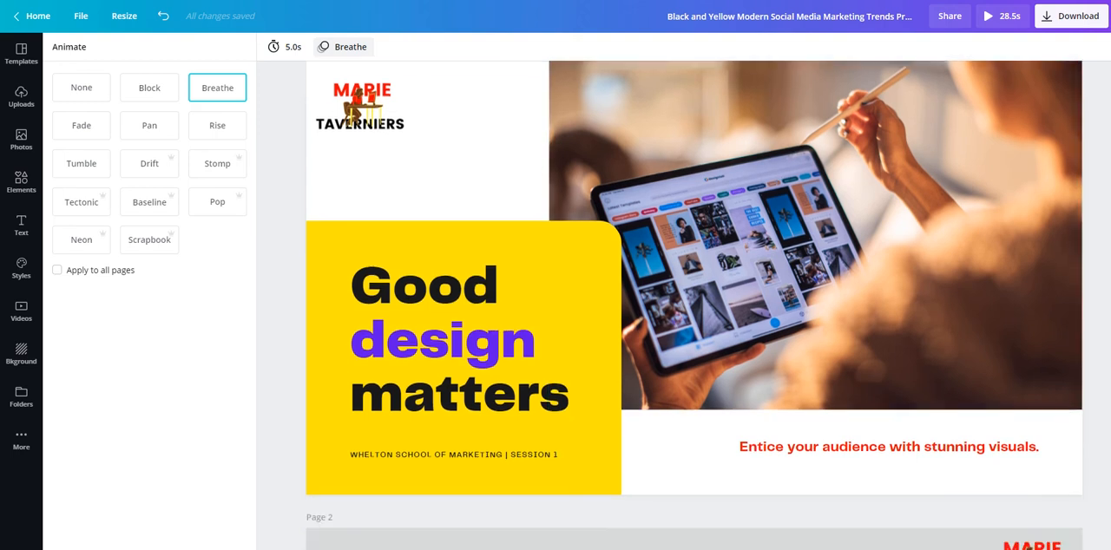
pyautogui.scroll(-3, 695, 306)
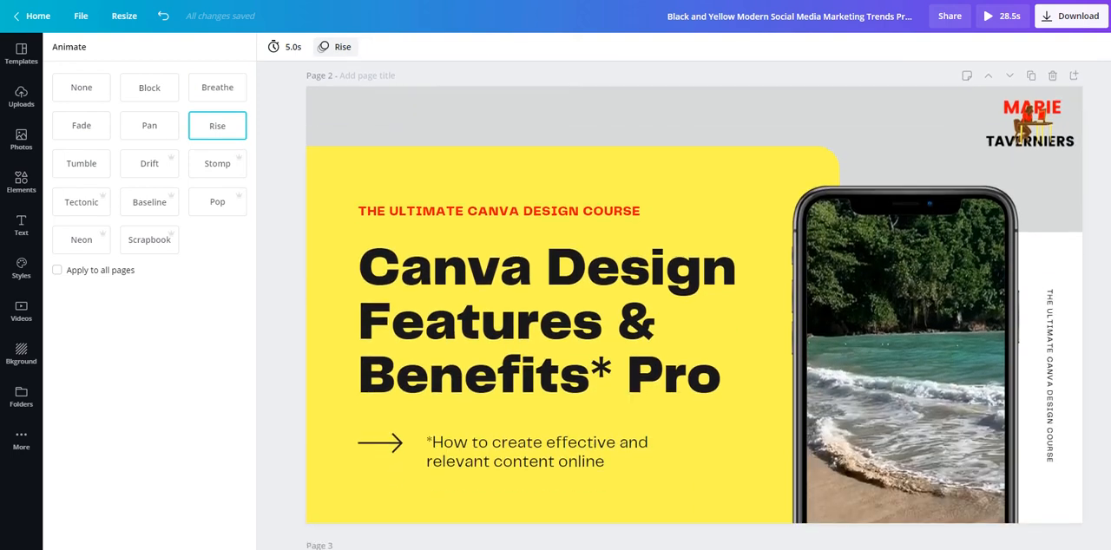
pyautogui.scroll(1, 695, 305)
pyautogui.click(21, 97)
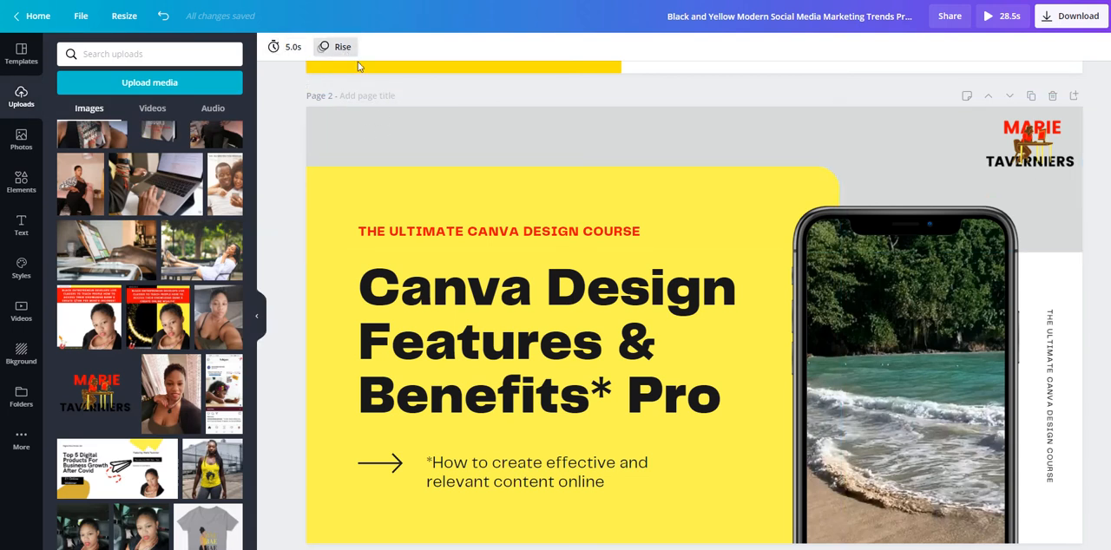
pyautogui.scroll(-5, 695, 306)
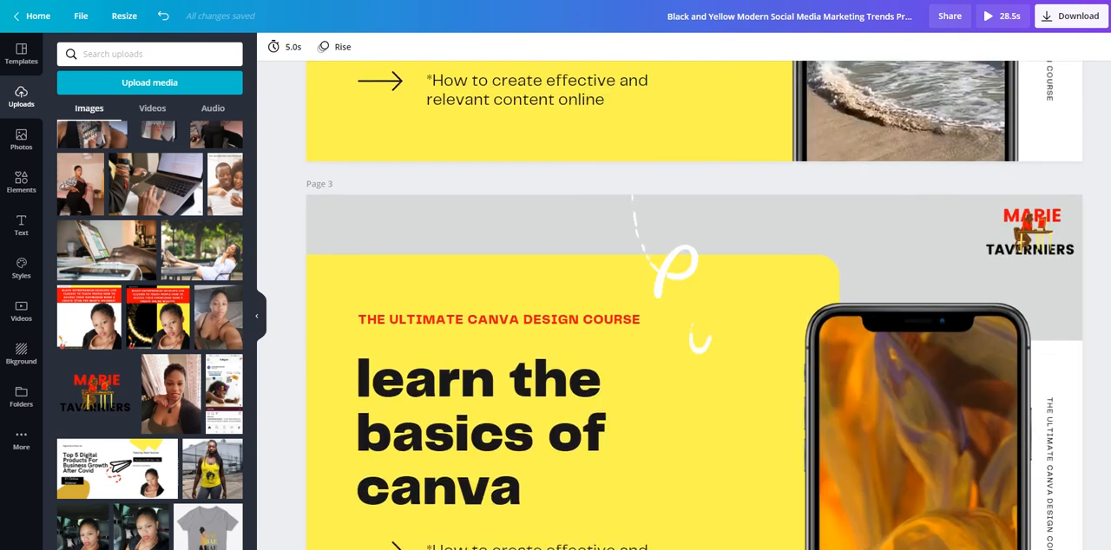
pyautogui.scroll(1, 695, 305)
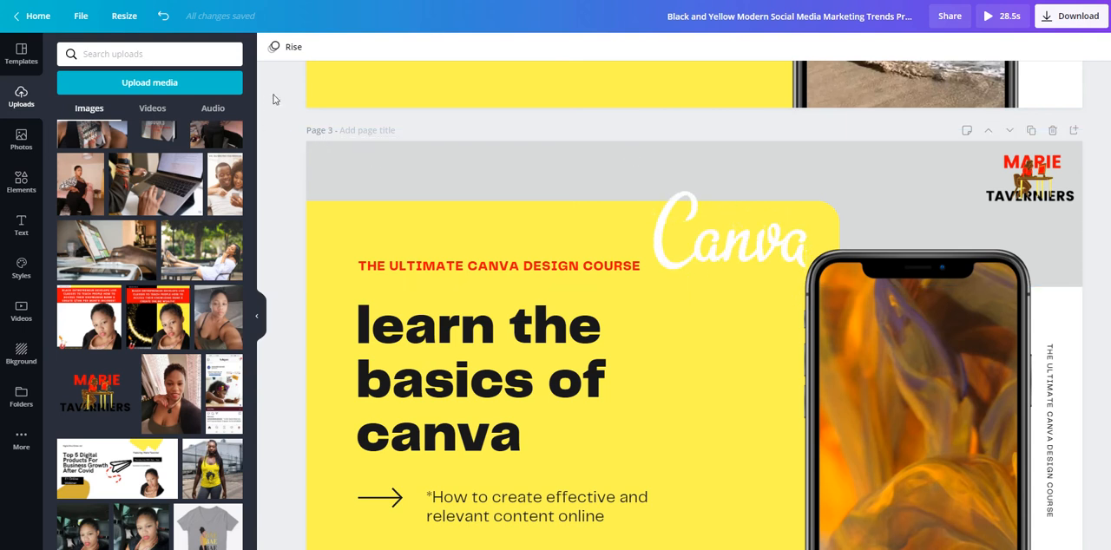
pyautogui.scroll(-3, 274, 99)
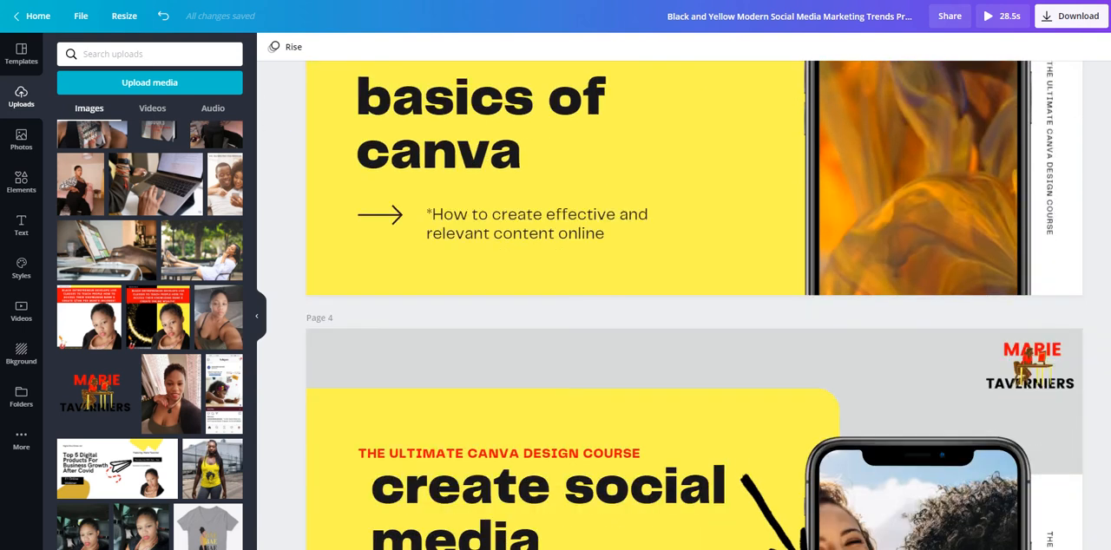
pyautogui.scroll(-3, 694, 304)
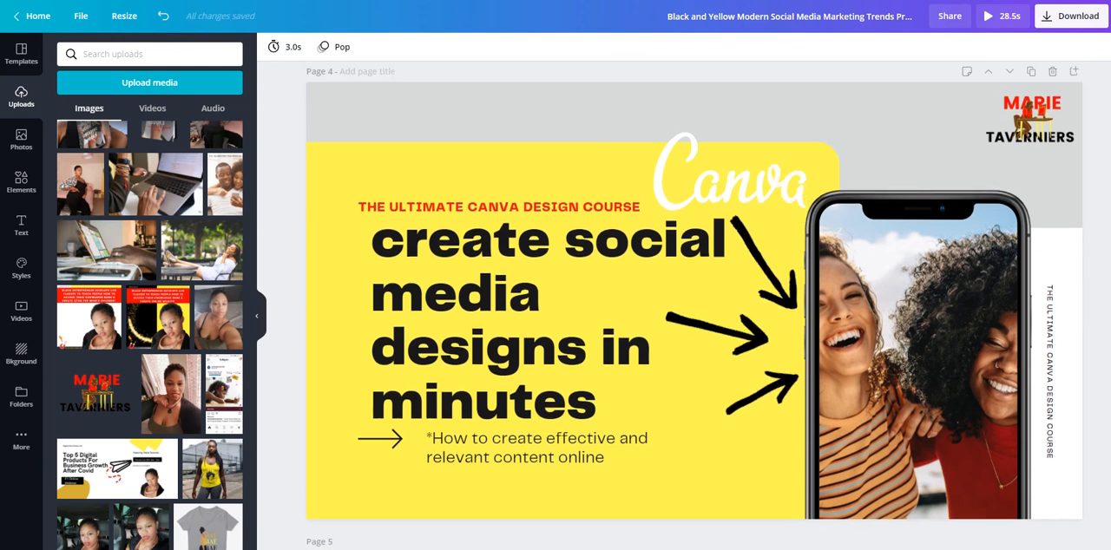
pyautogui.scroll(1, 273, 139)
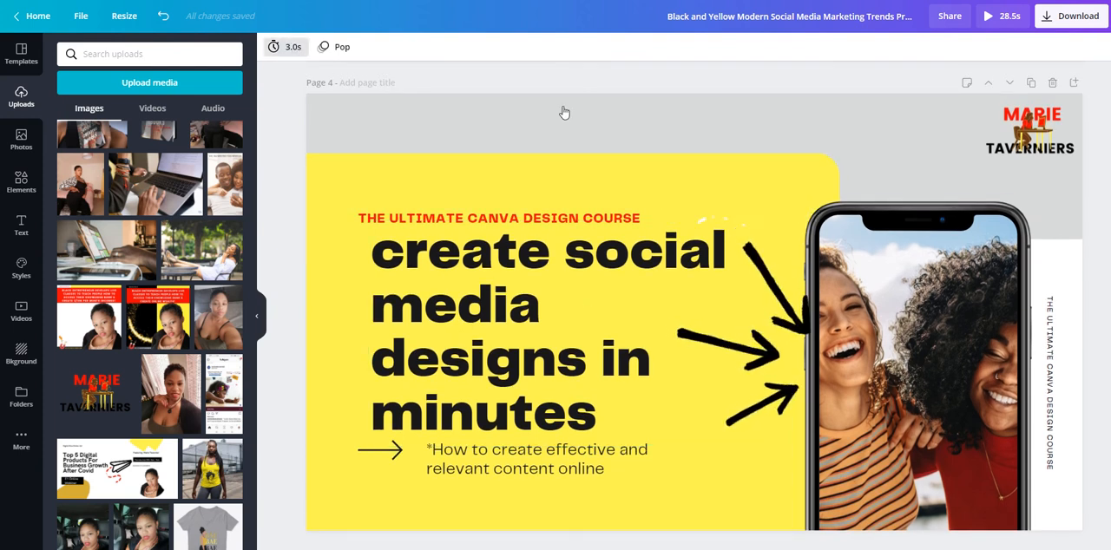
pyautogui.scroll(-5, 694, 304)
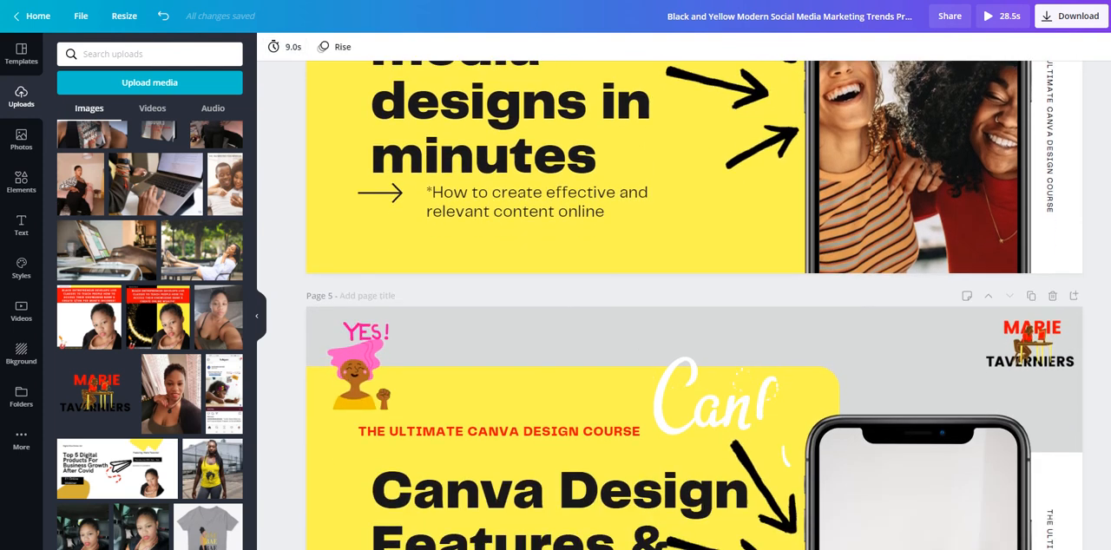
pyautogui.scroll(-1, 608, 304)
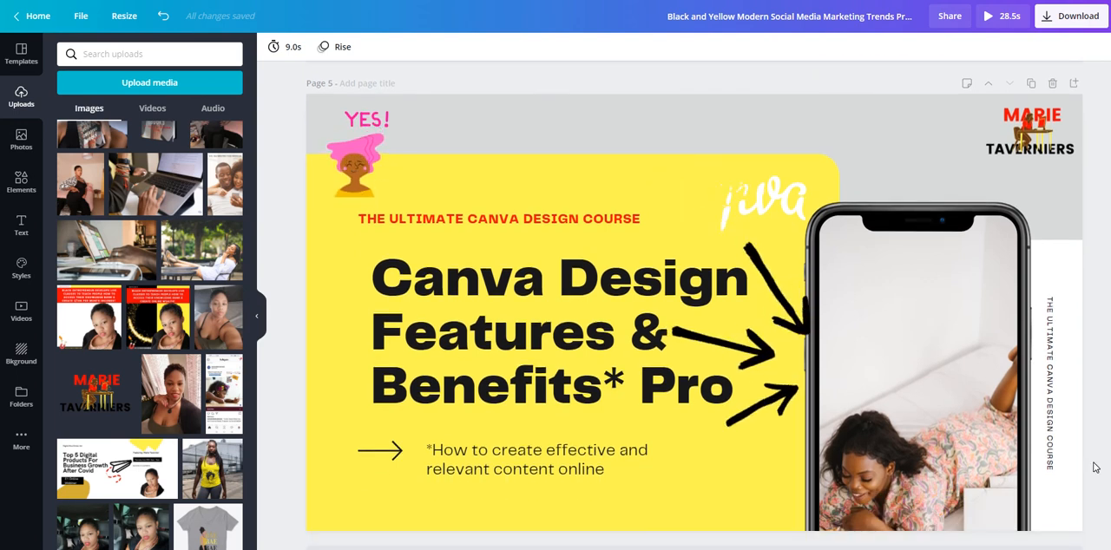
# Set the timing of page 5 to 3.0 seconds.
pyautogui.click(289, 49)
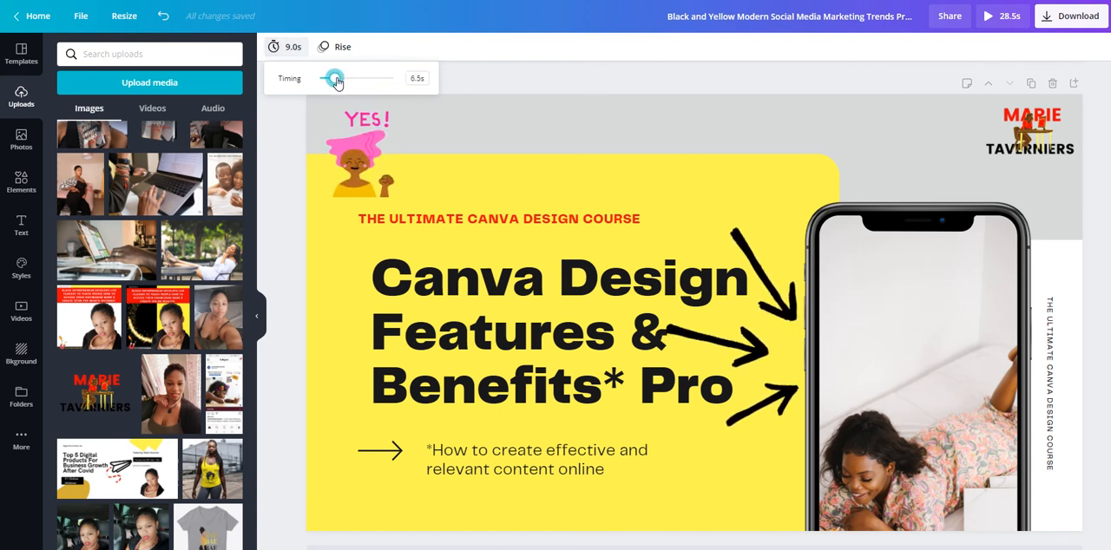
pyautogui.moveTo(338, 81); pyautogui.dragTo(333, 82)
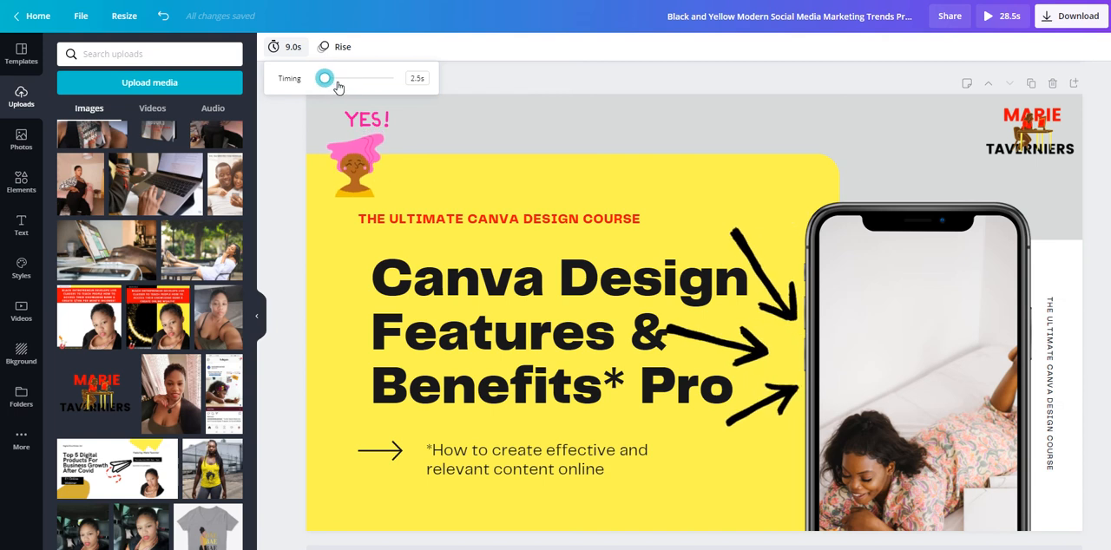
pyautogui.moveTo(334, 89); pyautogui.dragTo(334, 86)
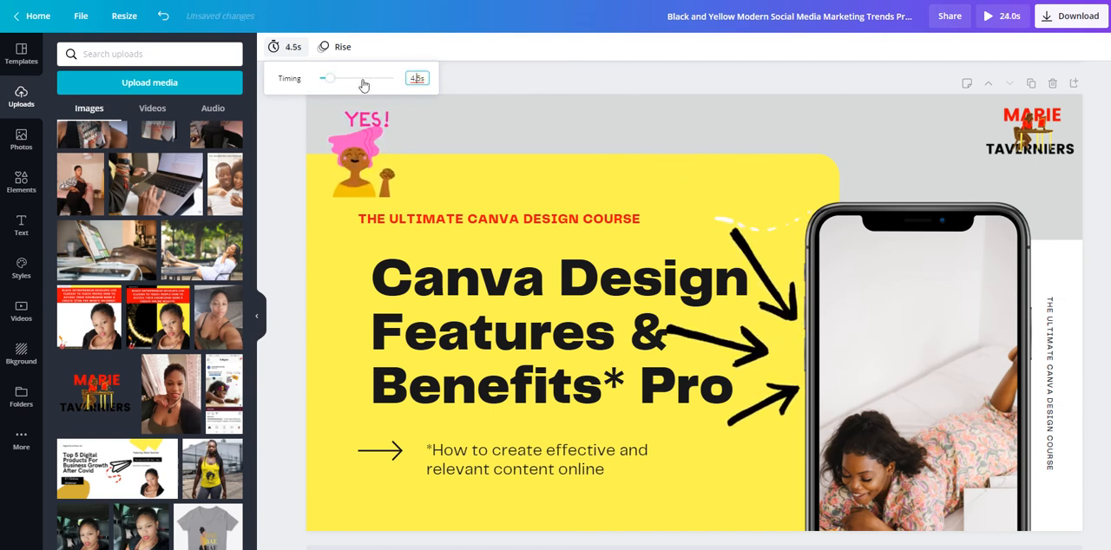
pyautogui.moveTo(333, 80); pyautogui.dragTo(329, 81)
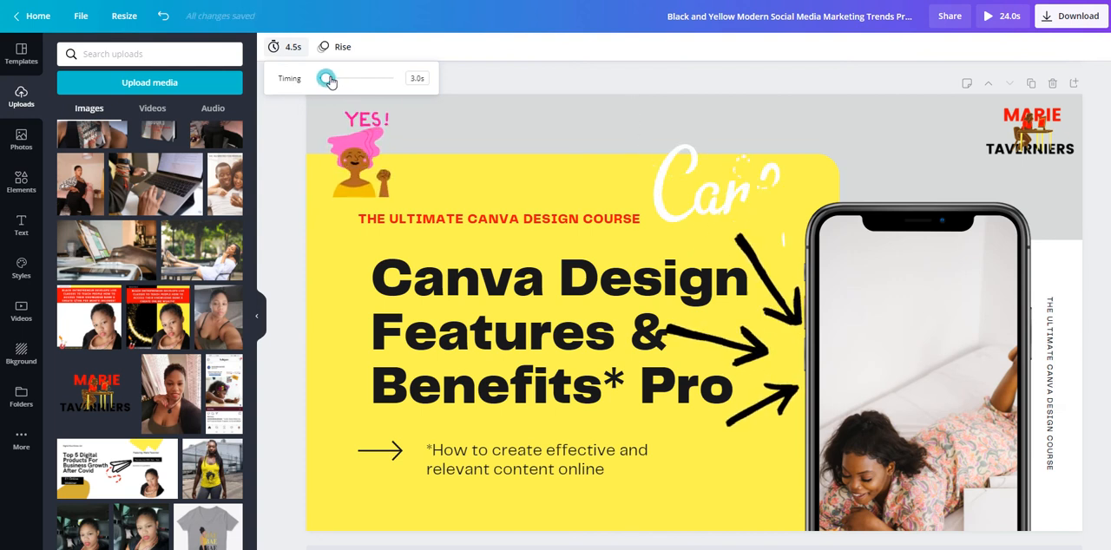
pyautogui.click(533, 81)
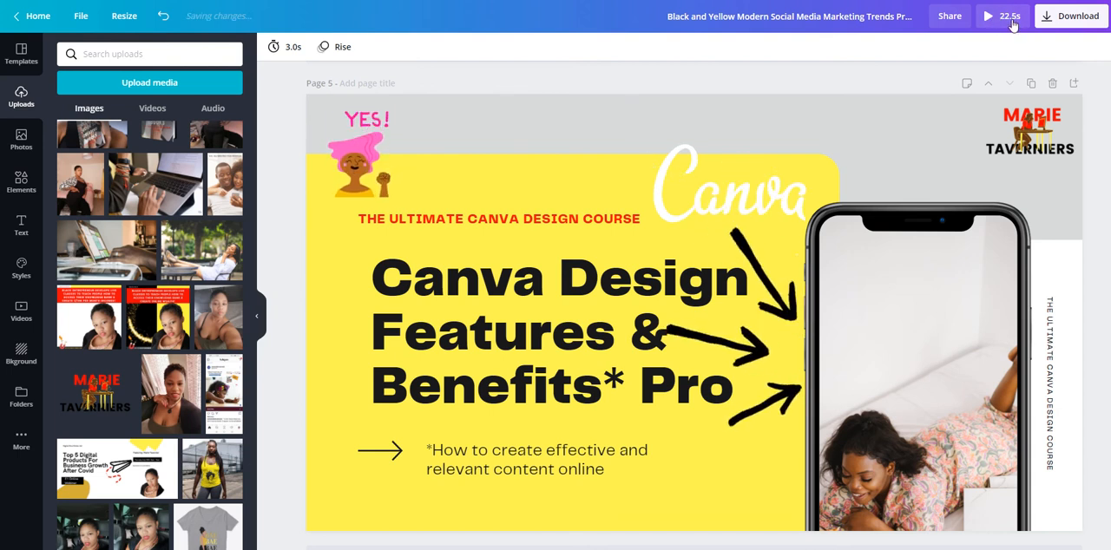
# Set the timing of page 1 to 3.0 seconds.
pyautogui.scroll(17, 694, 305)
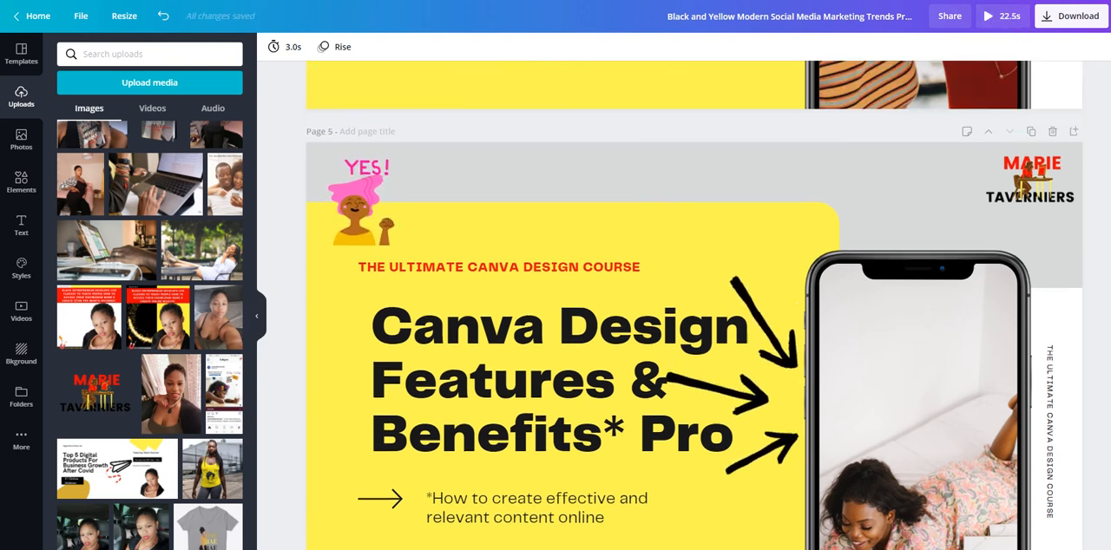
pyautogui.scroll(5, 694, 306)
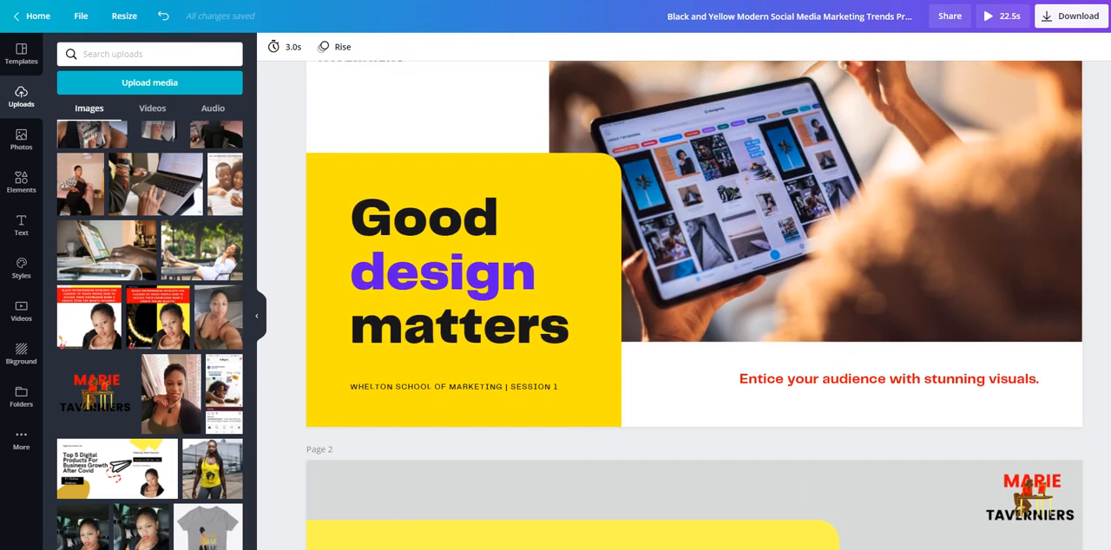
pyautogui.click(292, 46)
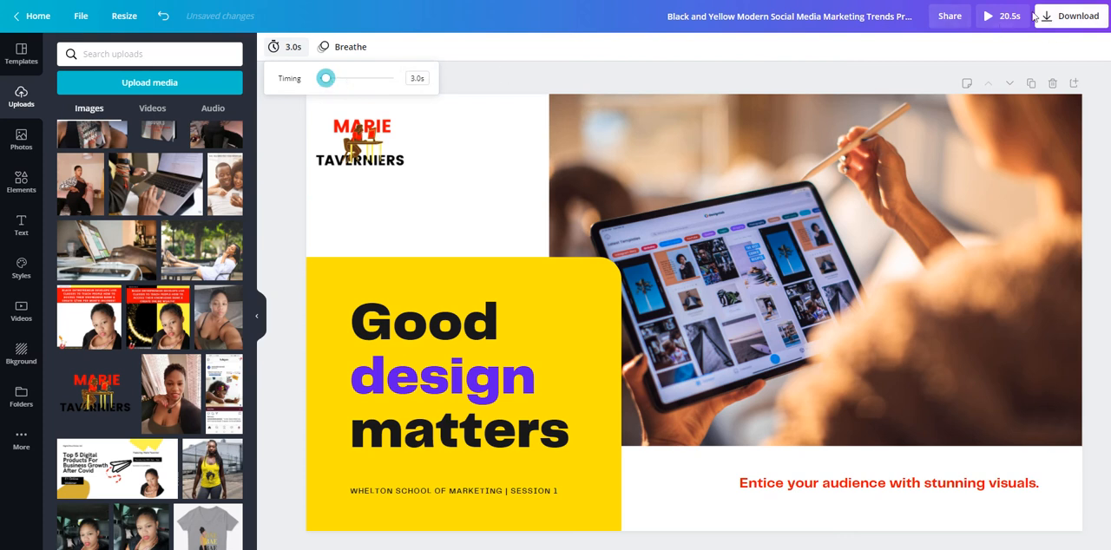
# Search the elements library for Canva and filter the results to animated elements.
pyautogui.click(475, 77)
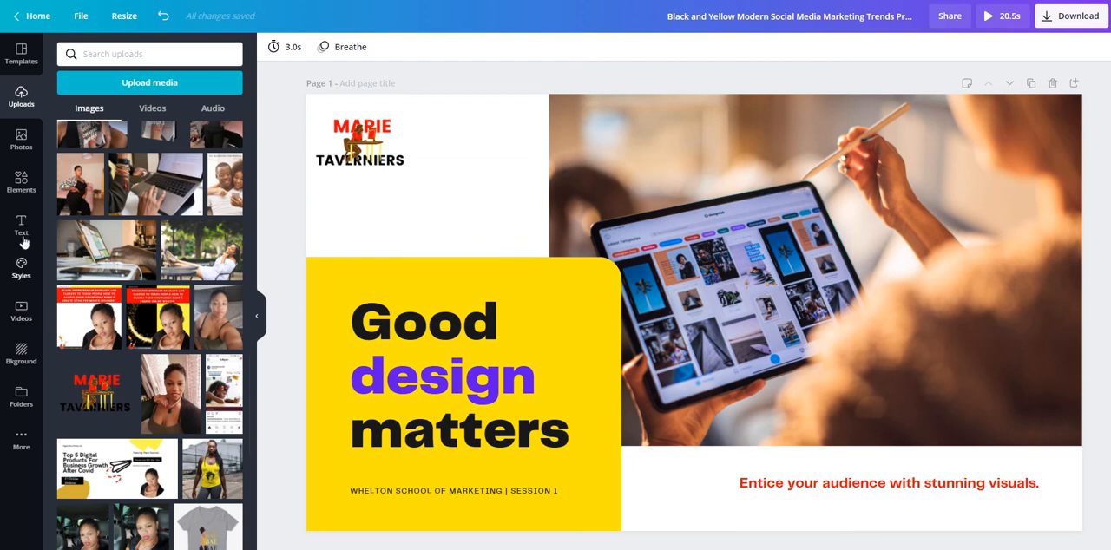
pyautogui.click(24, 184)
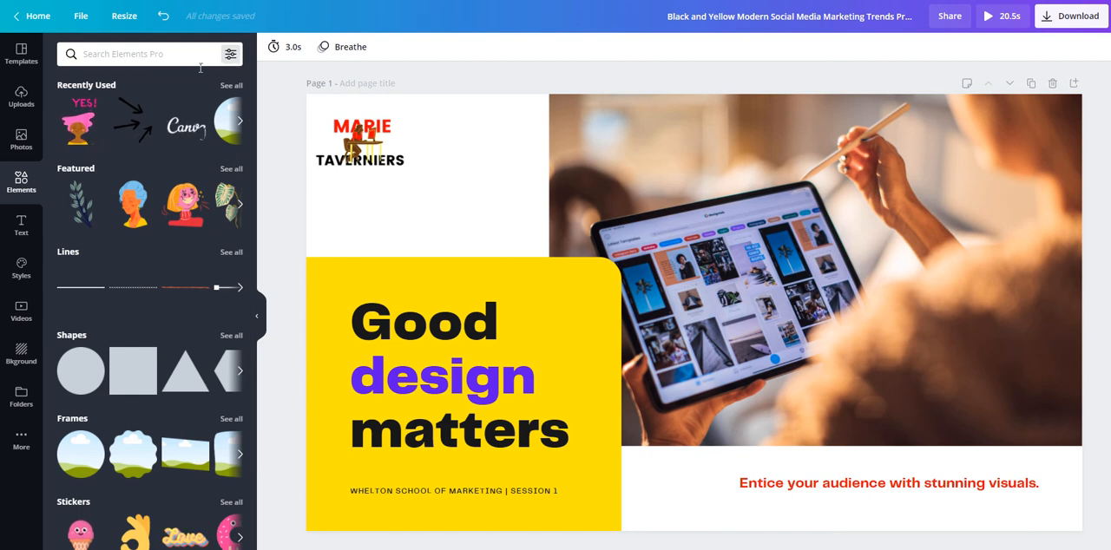
pyautogui.click(153, 56)
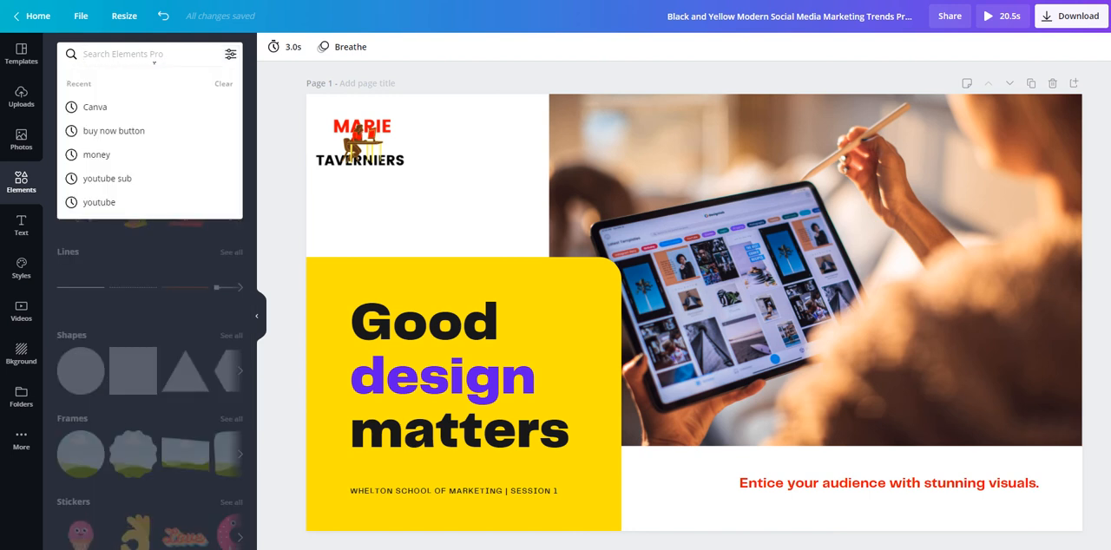
pyautogui.click(92, 107)
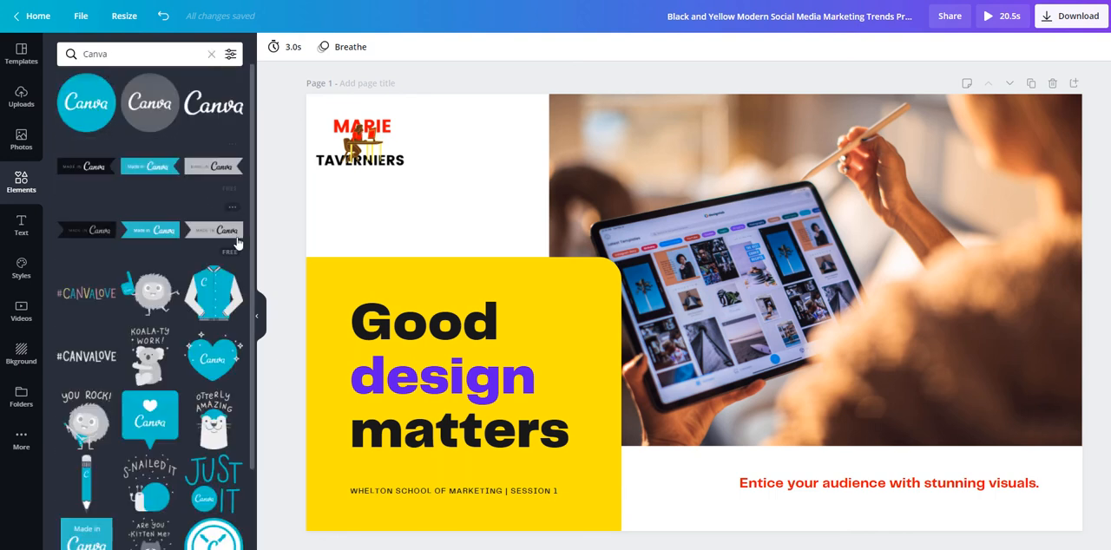
pyautogui.click(231, 55)
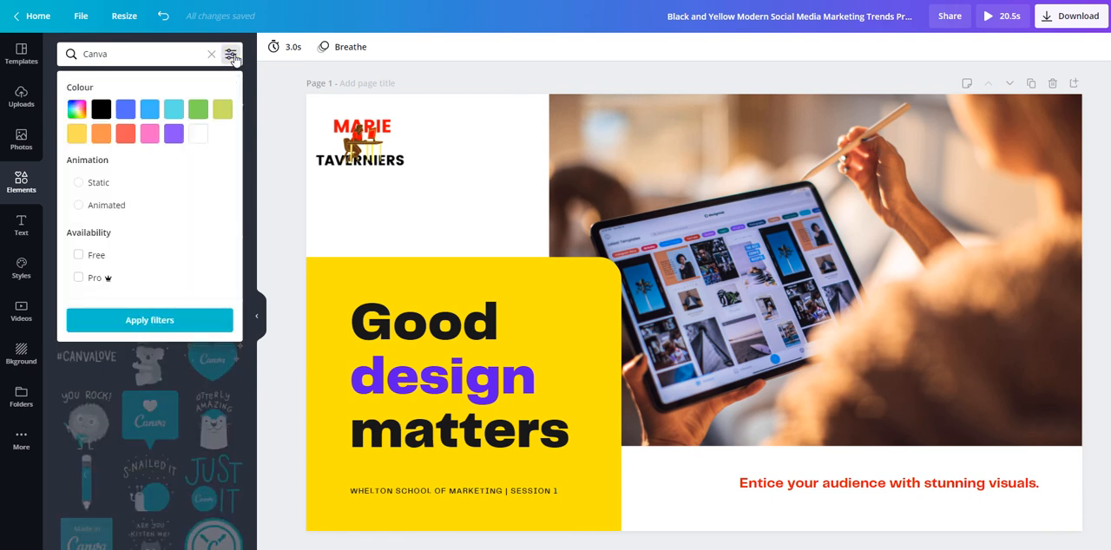
pyautogui.click(110, 207)
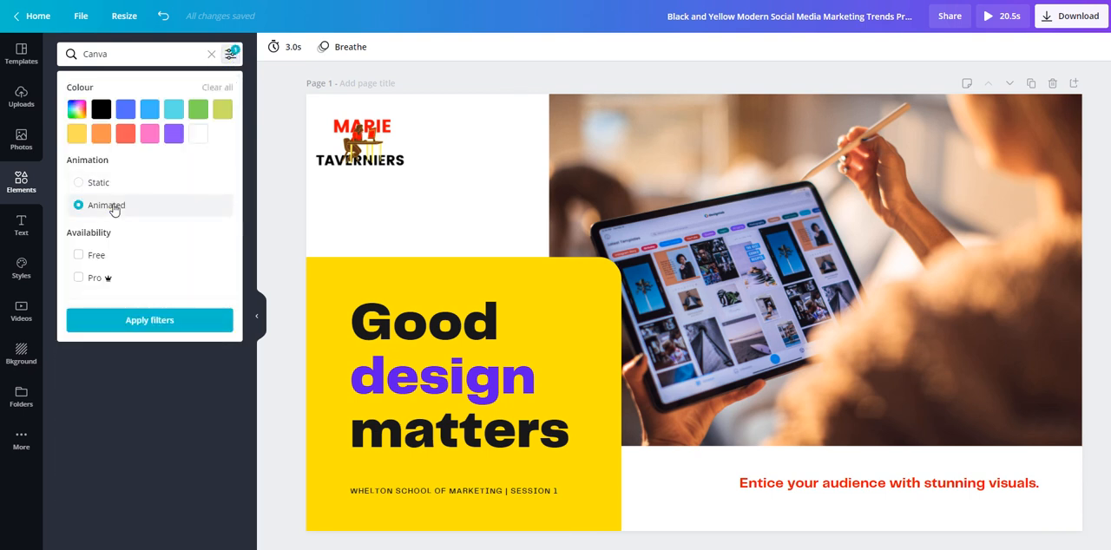
pyautogui.click(172, 323)
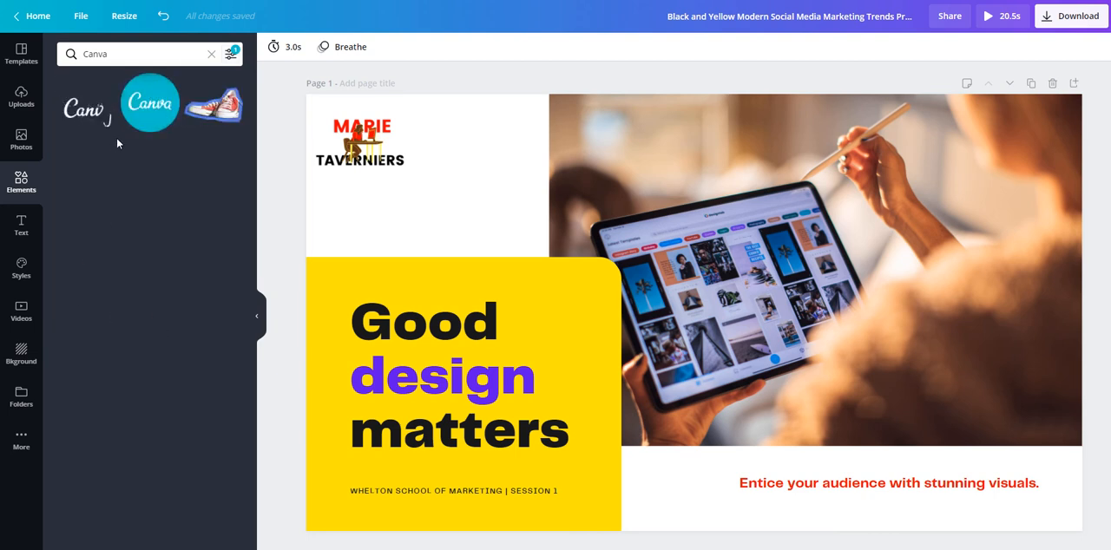
# Add the animated round blue Canva logo to page 1, shrink it, and place it just above the yellow block's headline beside the tablet photo.
pyautogui.click(151, 106)
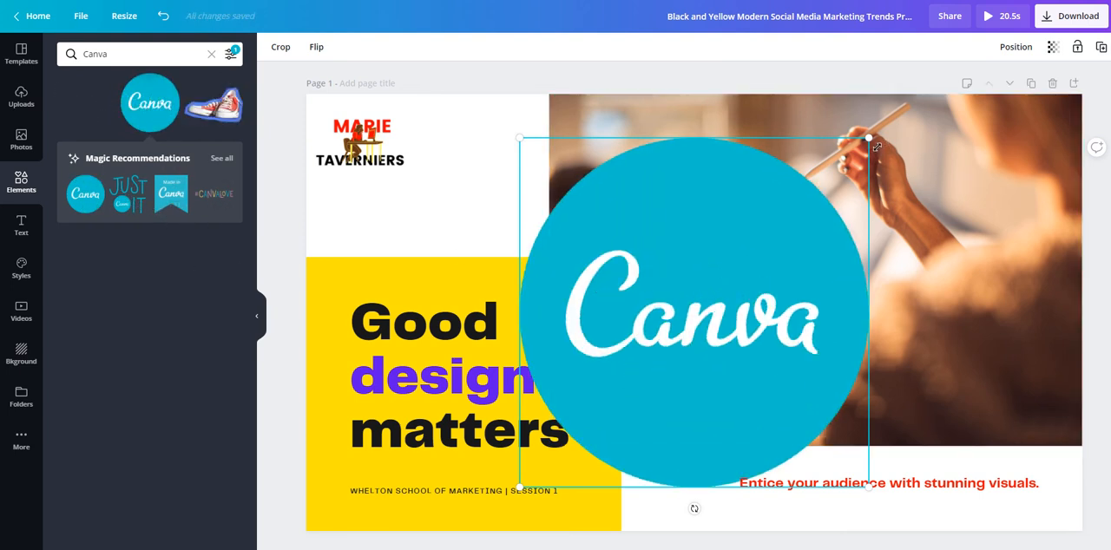
pyautogui.moveTo(775, 259); pyautogui.dragTo(614, 384)
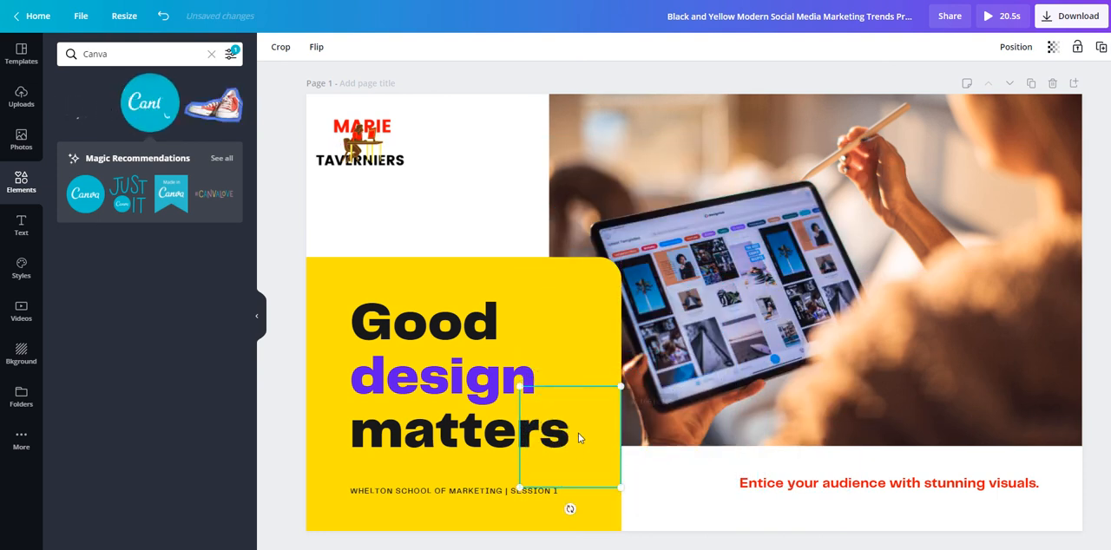
pyautogui.moveTo(567, 444); pyautogui.dragTo(560, 262)
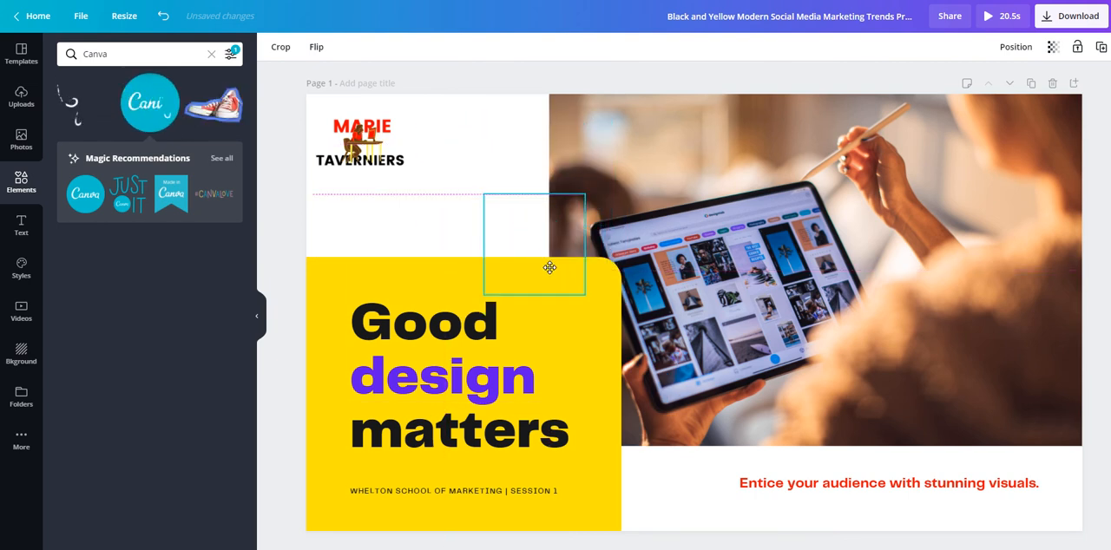
pyautogui.click(690, 514)
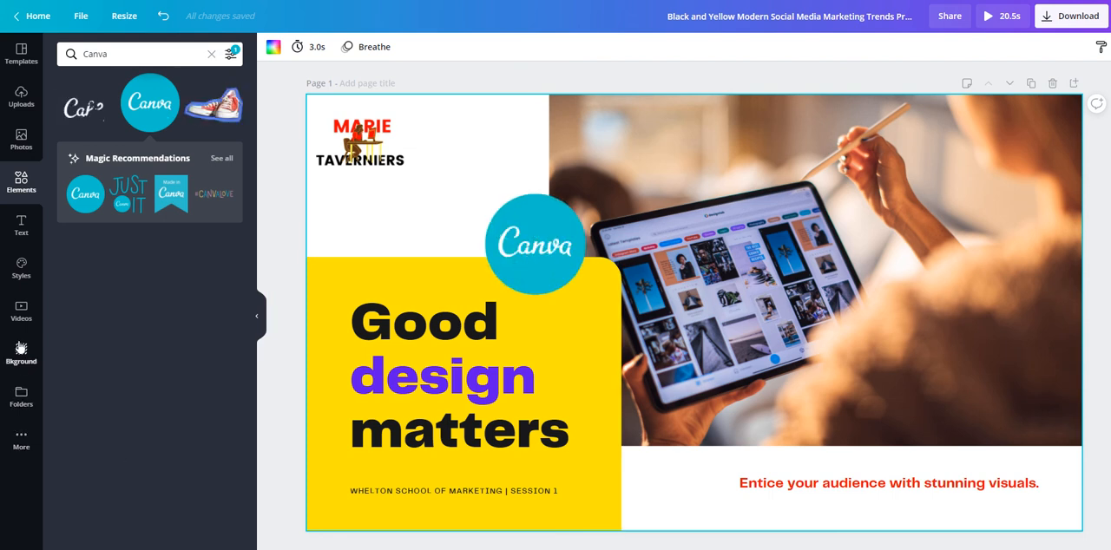
# Add the Cruzin Down track from the recently used music to the presentation.
pyautogui.click(22, 440)
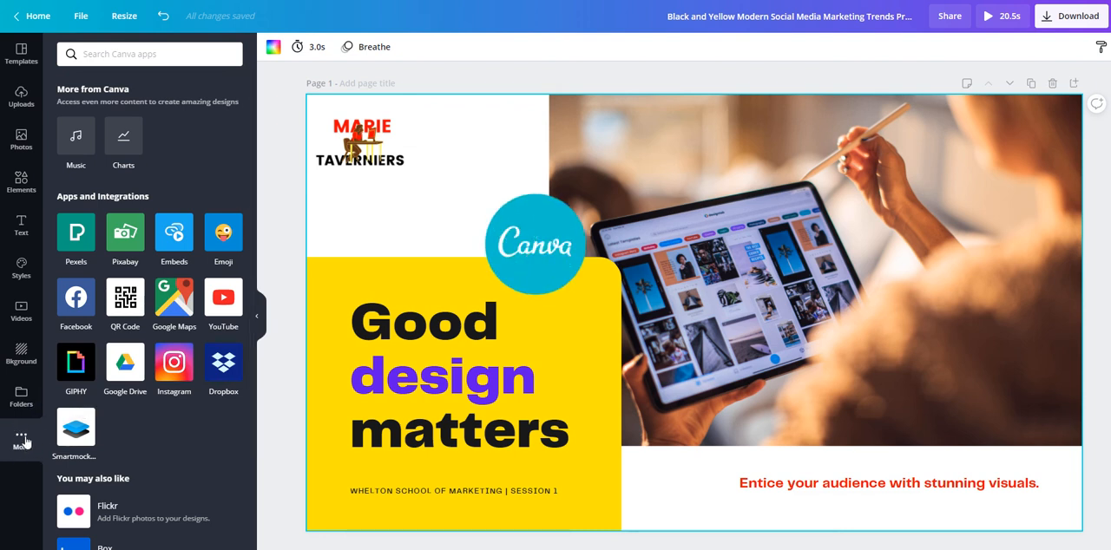
pyautogui.click(78, 139)
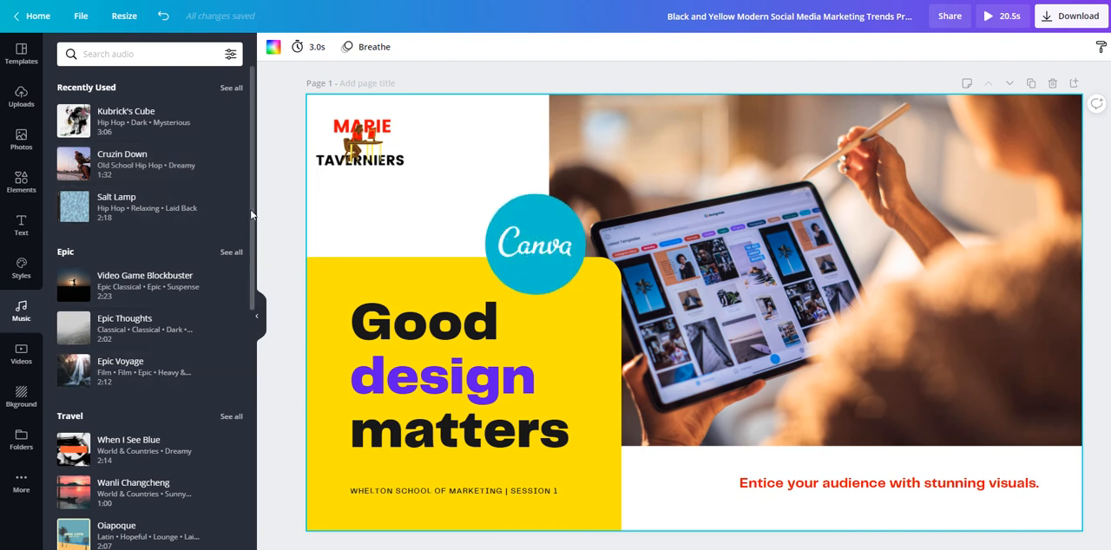
pyautogui.scroll(-1, 251, 213)
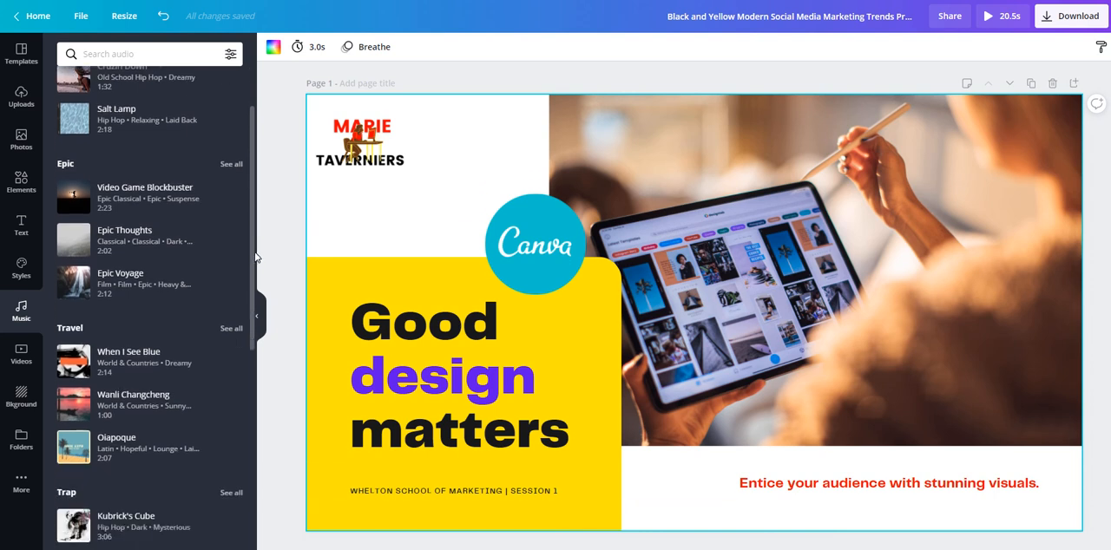
pyautogui.scroll(1, 247, 187)
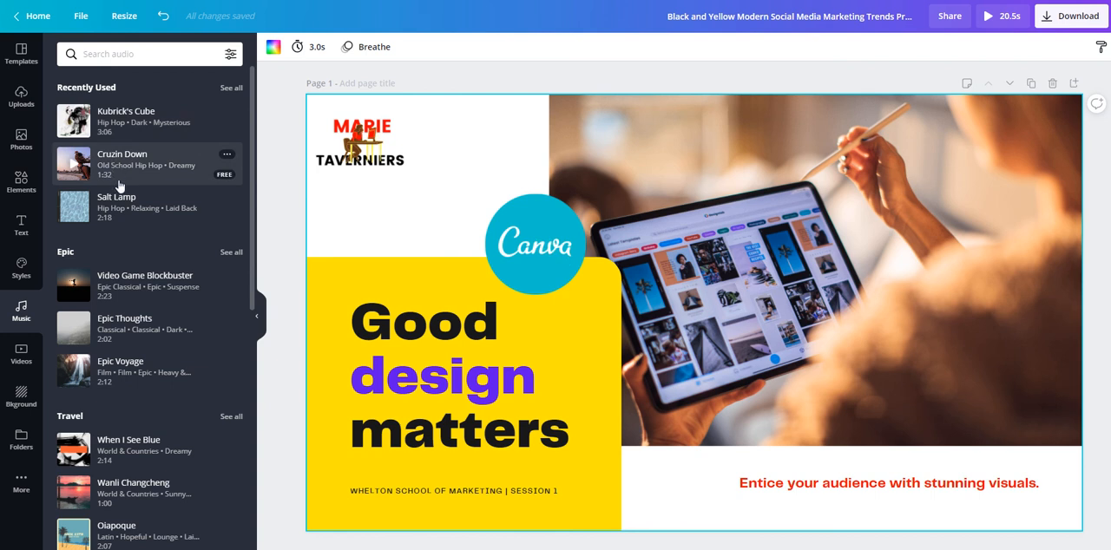
pyautogui.click(232, 89)
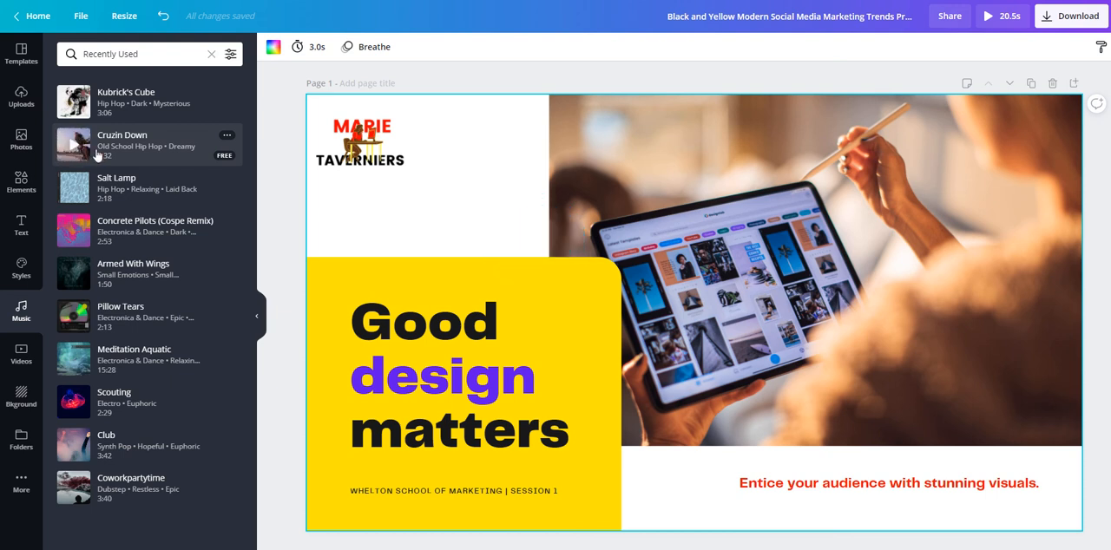
pyautogui.click(172, 148)
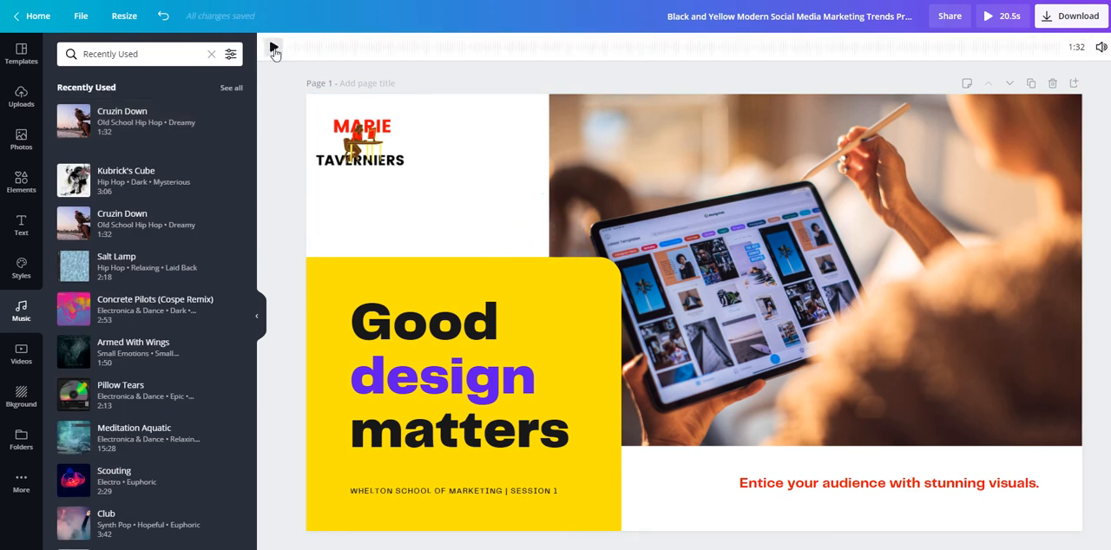
# Audition the music track from a middle section and from its start, and preview the whole presentation.
pyautogui.click(274, 50)
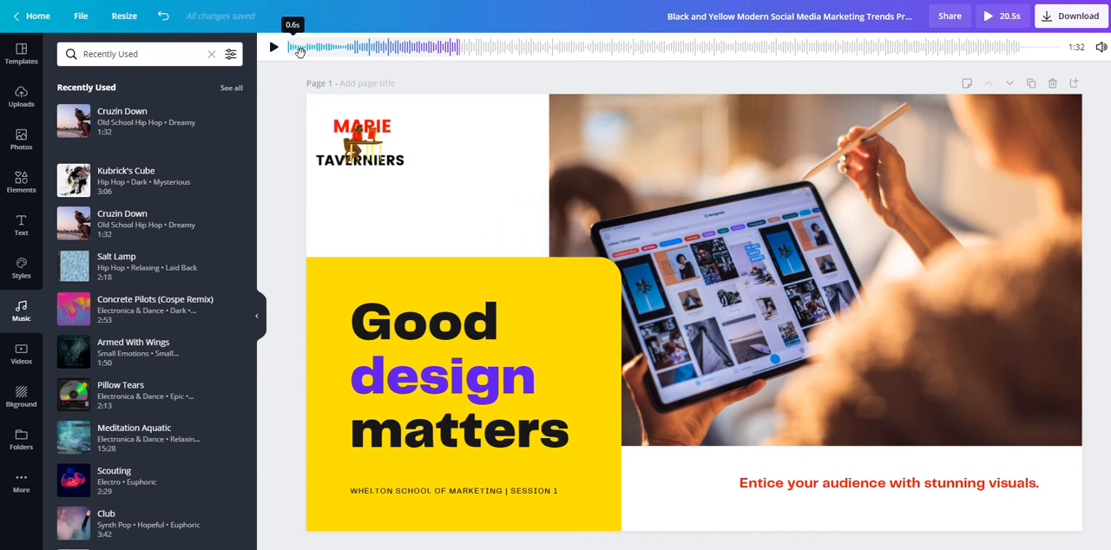
pyautogui.moveTo(300, 50); pyautogui.dragTo(541, 57)
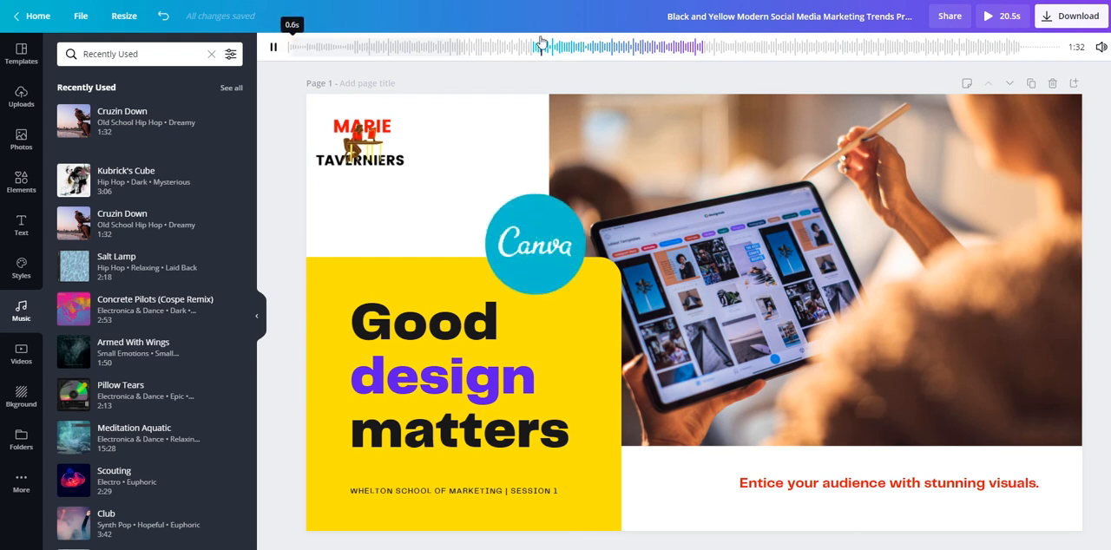
pyautogui.moveTo(484, 63); pyautogui.dragTo(301, 62)
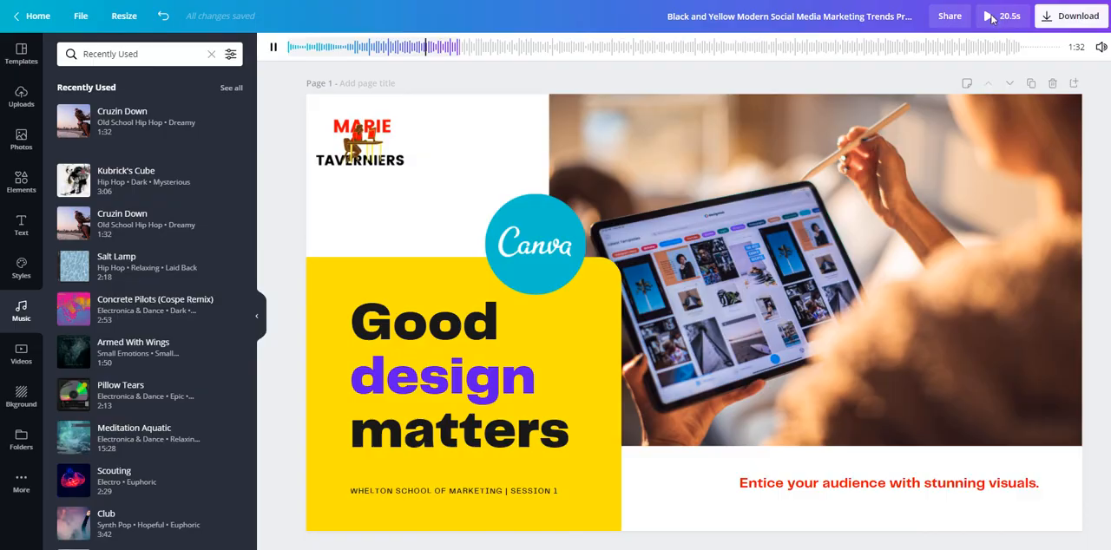
pyautogui.click(992, 20)
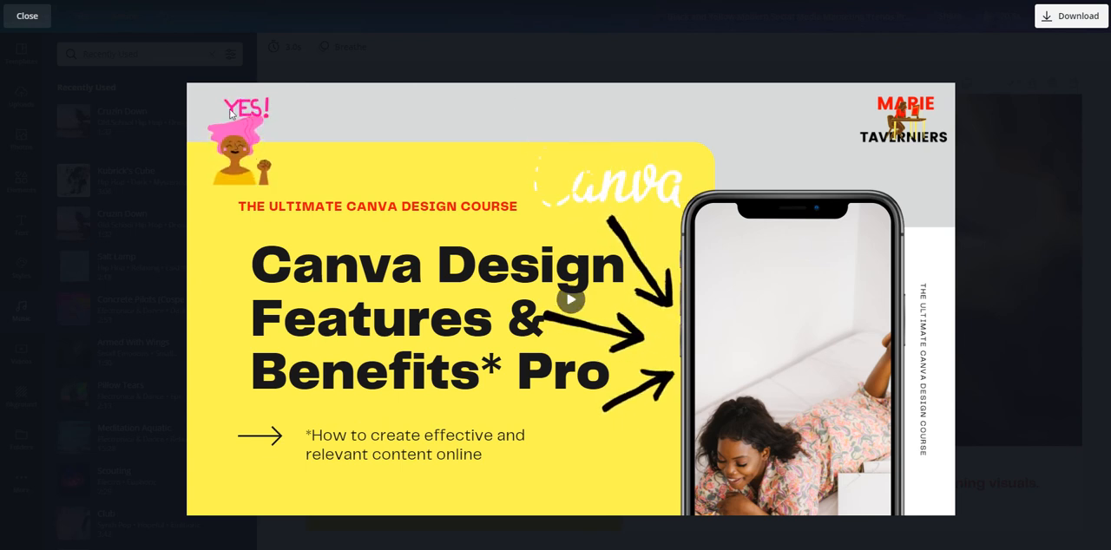
pyautogui.click(26, 18)
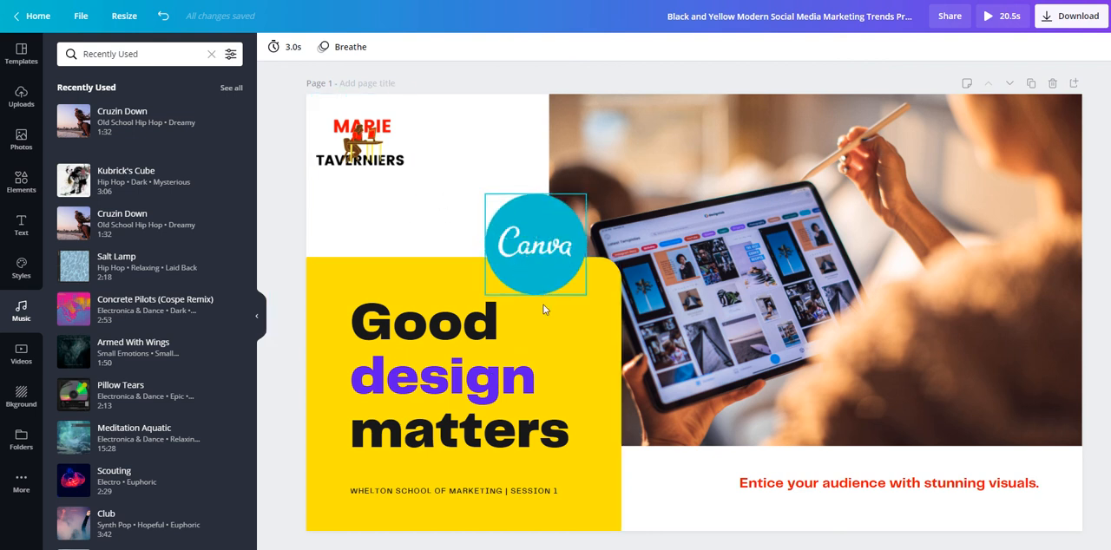
# Clear the Canva element search and add a single-image grid as the backdrop of page 1.
pyautogui.click(21, 183)
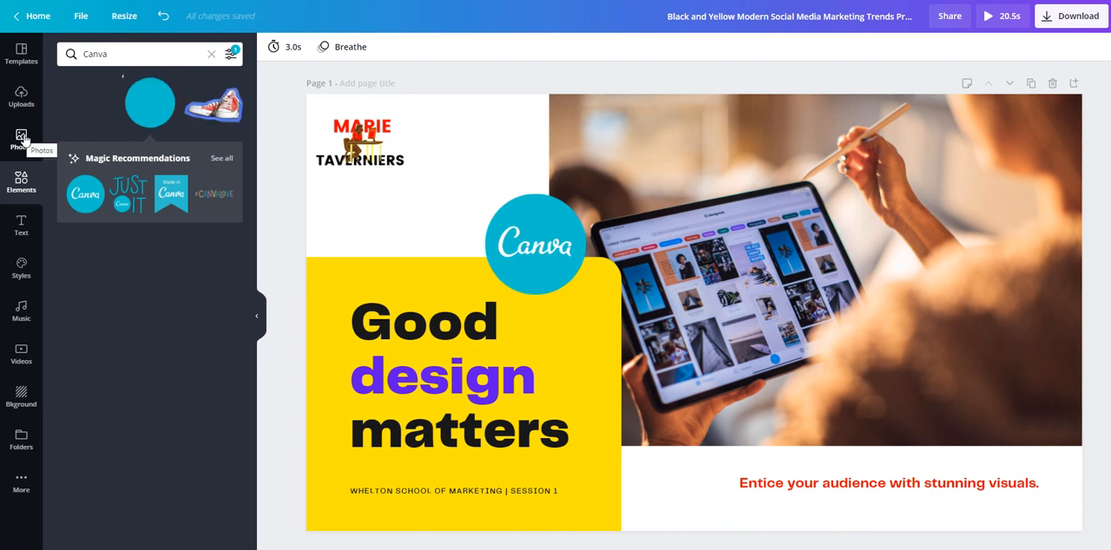
pyautogui.click(22, 137)
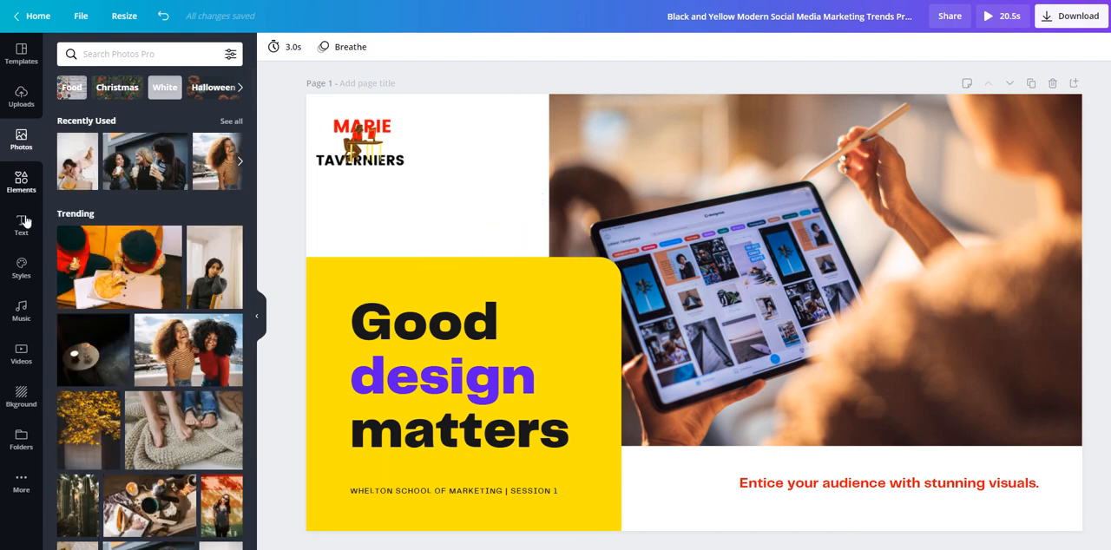
pyautogui.click(26, 187)
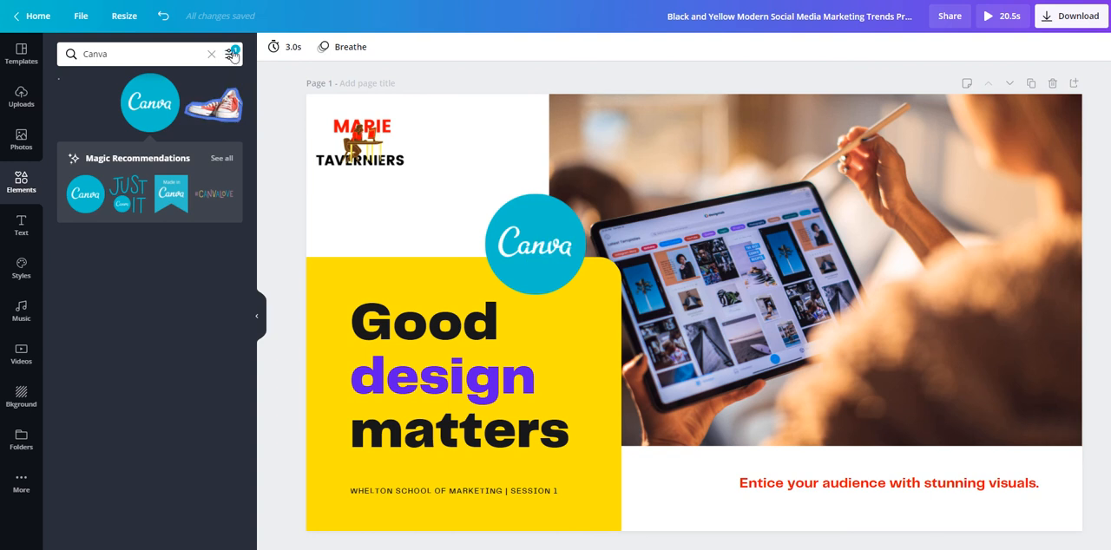
pyautogui.click(211, 54)
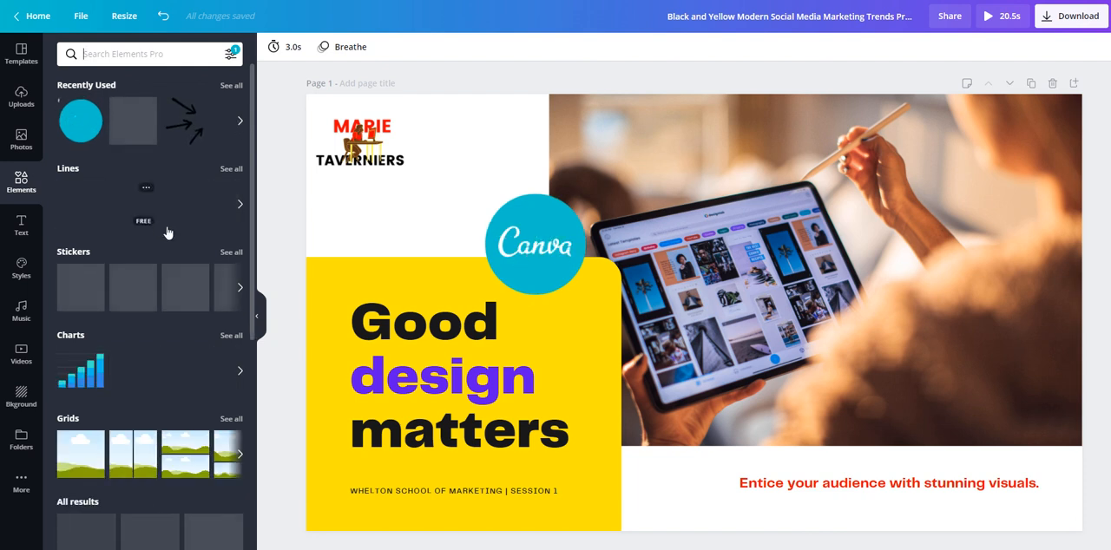
pyautogui.scroll(-1, 169, 234)
pyautogui.scroll(-4, 78, 437)
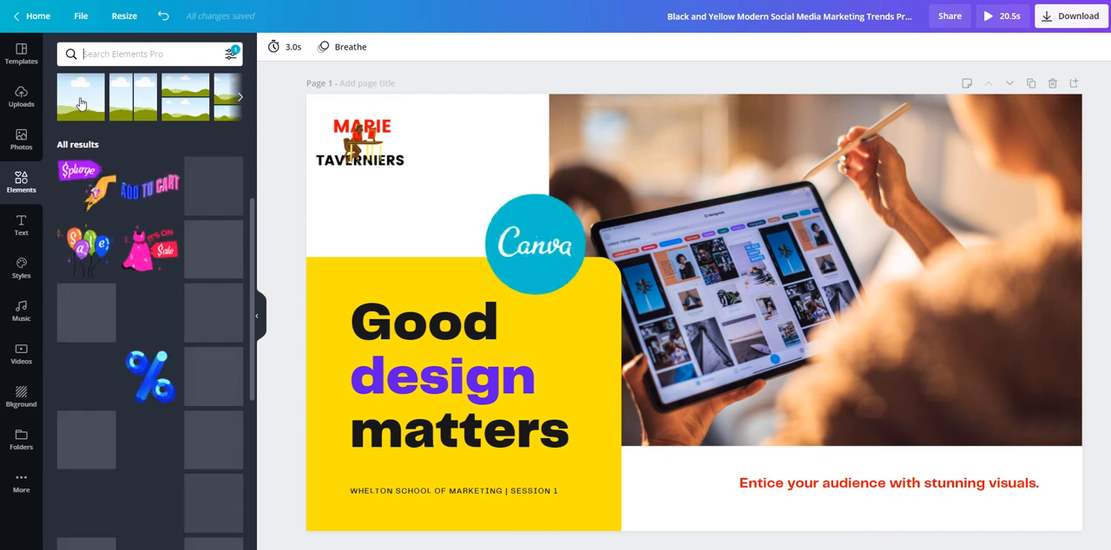
pyautogui.scroll(5, 80, 386)
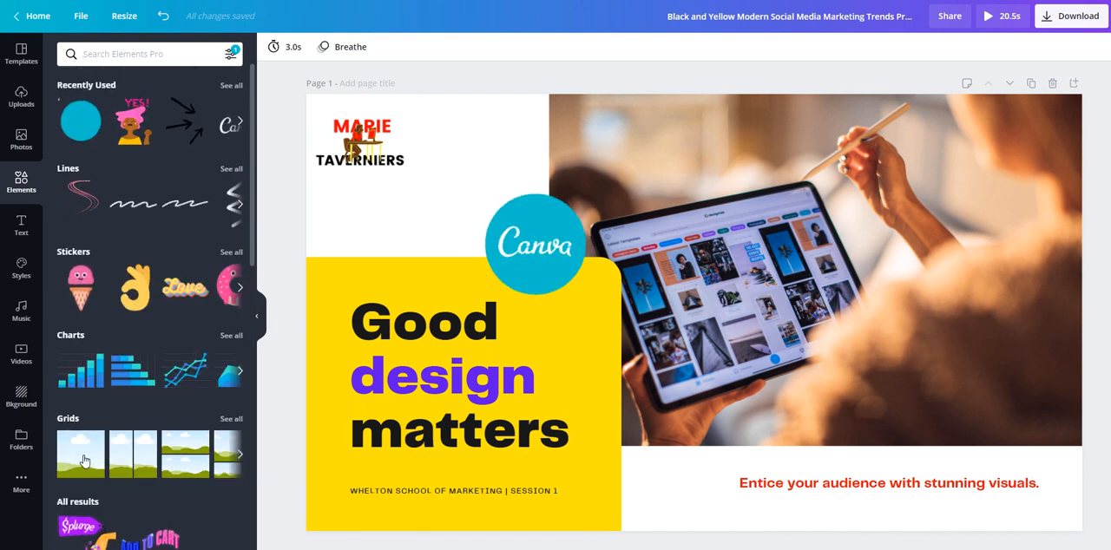
pyautogui.click(84, 460)
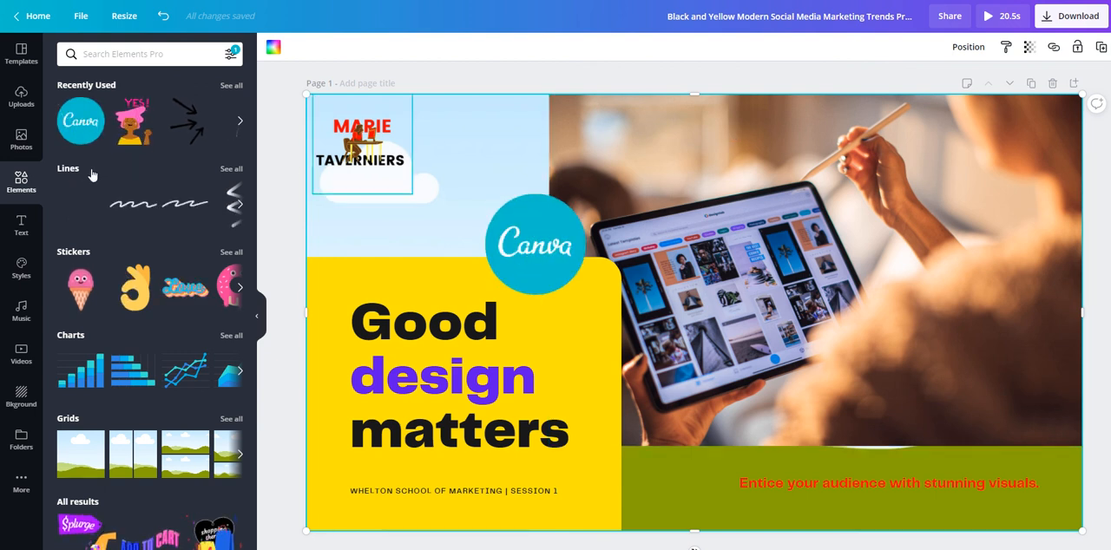
# Fill the page 1 grid with the trending photo of yellow autumn leaves.
pyautogui.click(21, 139)
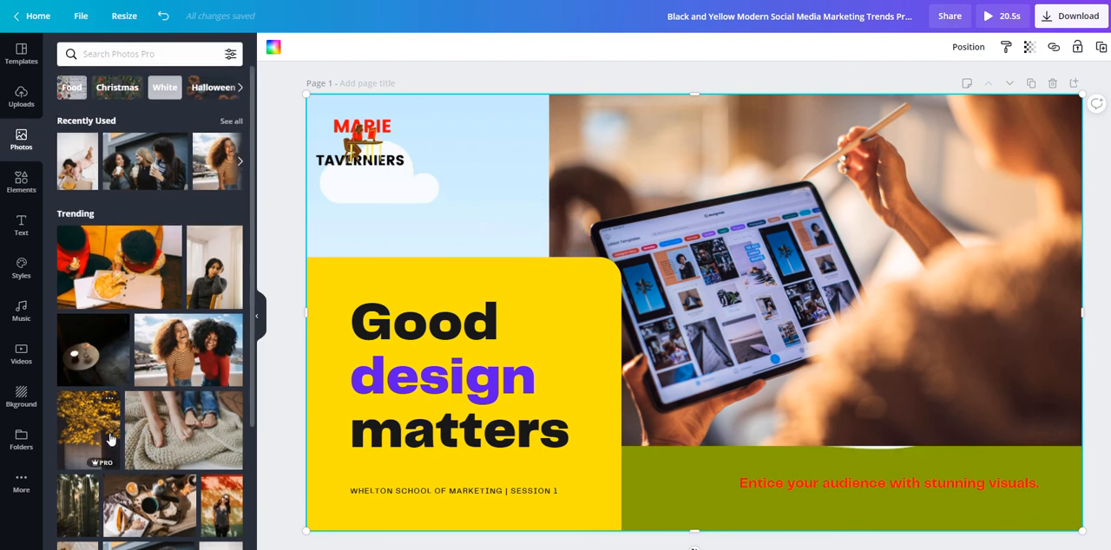
pyautogui.click(85, 423)
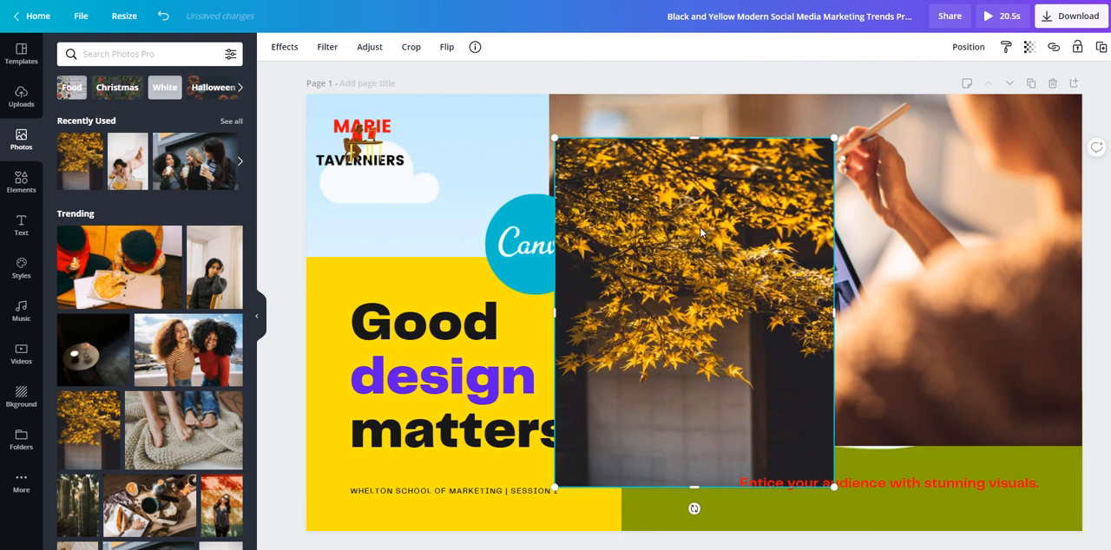
pyautogui.moveTo(667, 252); pyautogui.dragTo(470, 205)
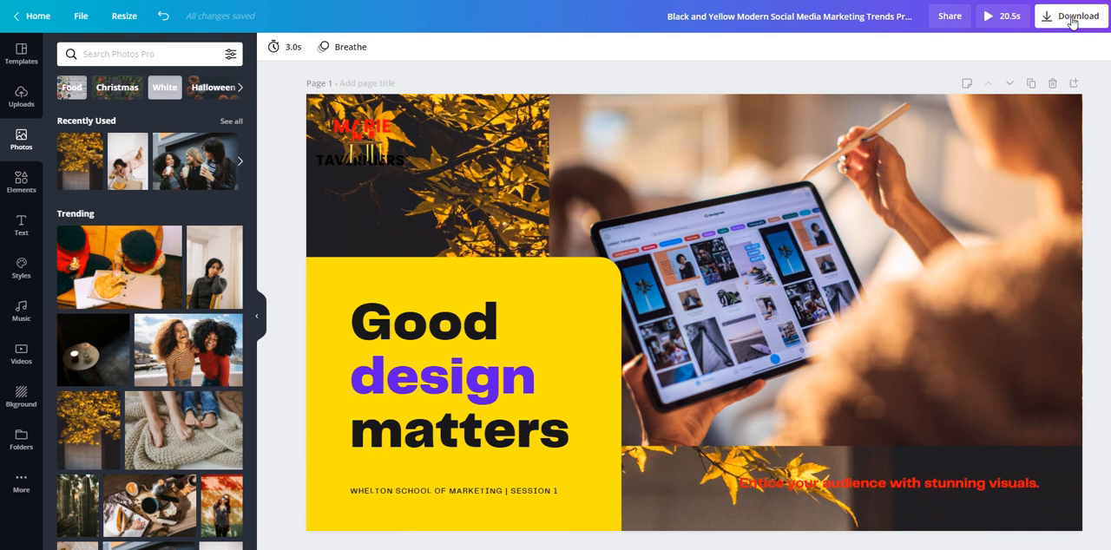
# Examine the file types offered for downloading the presentation, keeping MP4 Video selected.
pyautogui.click(1073, 25)
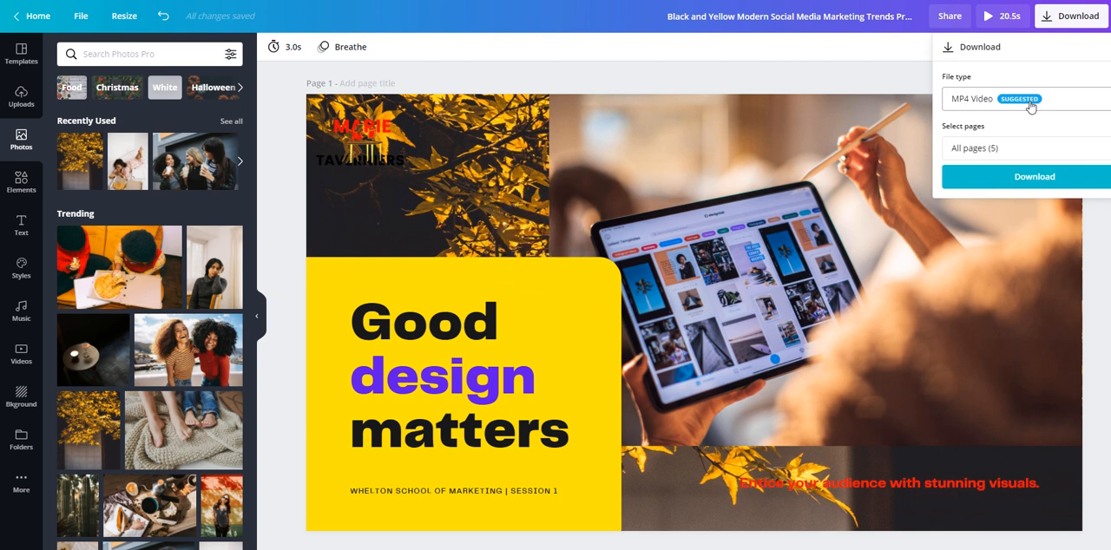
pyautogui.click(1035, 99)
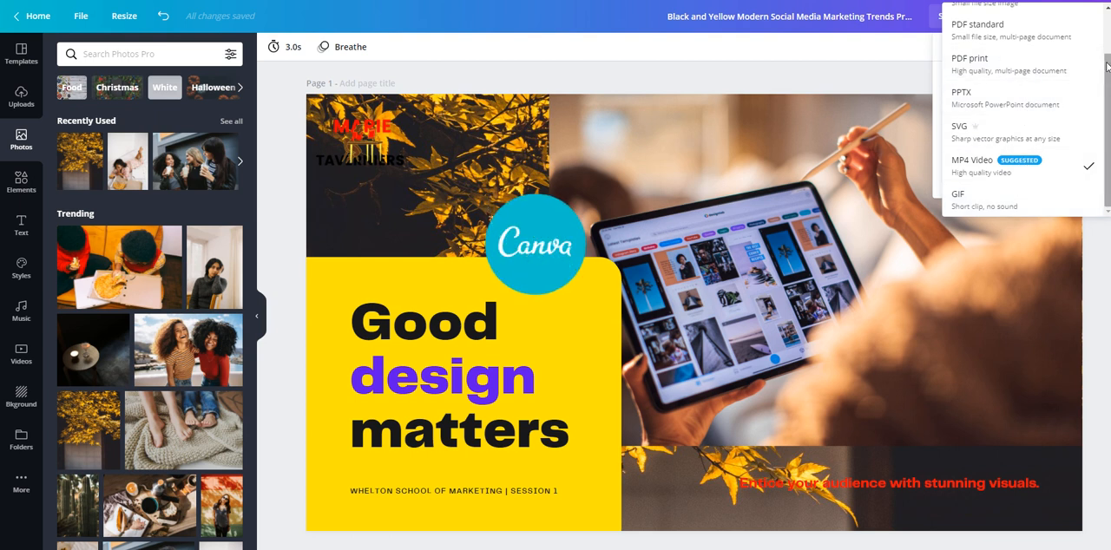
pyautogui.click(873, 84)
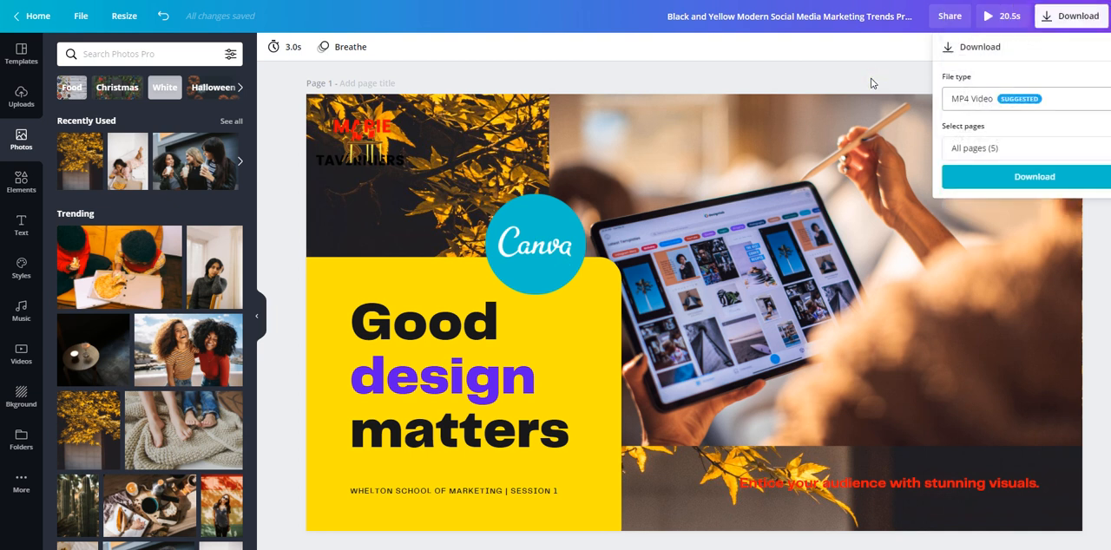